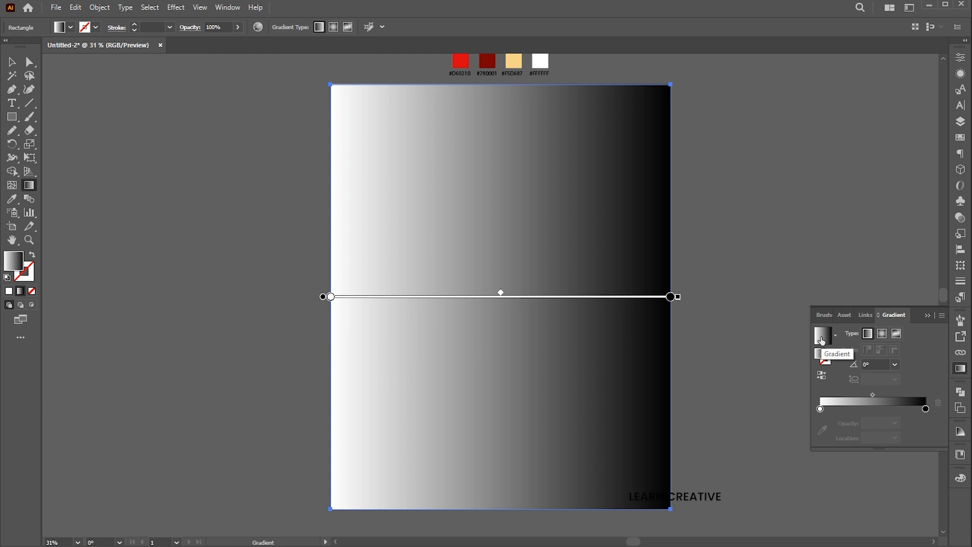
- Recolour the background rectangle's gradient with the bright red swatch at the start stop and the dark red swatch at the end stop
{"action": "left_click", "coordinate": [820, 409]}
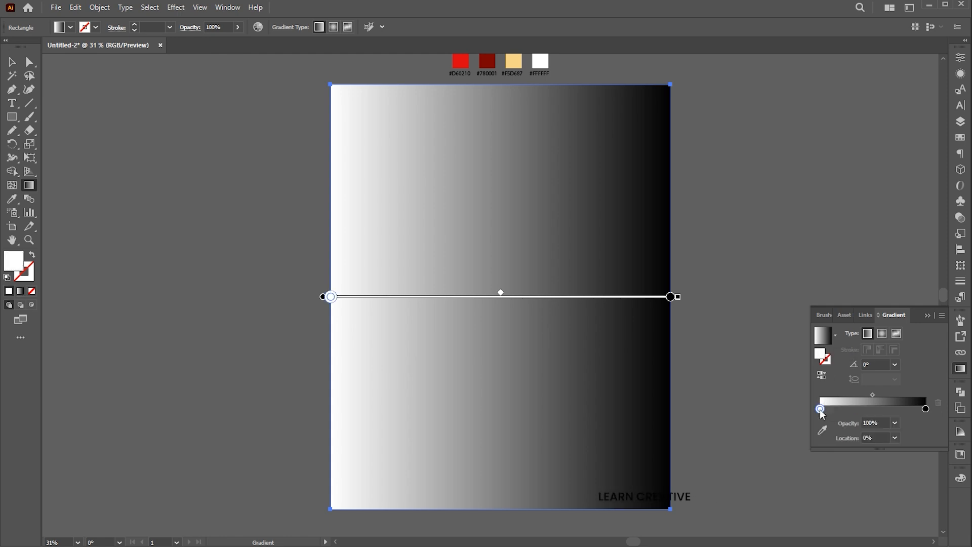
{"action": "left_click", "coordinate": [11, 198]}
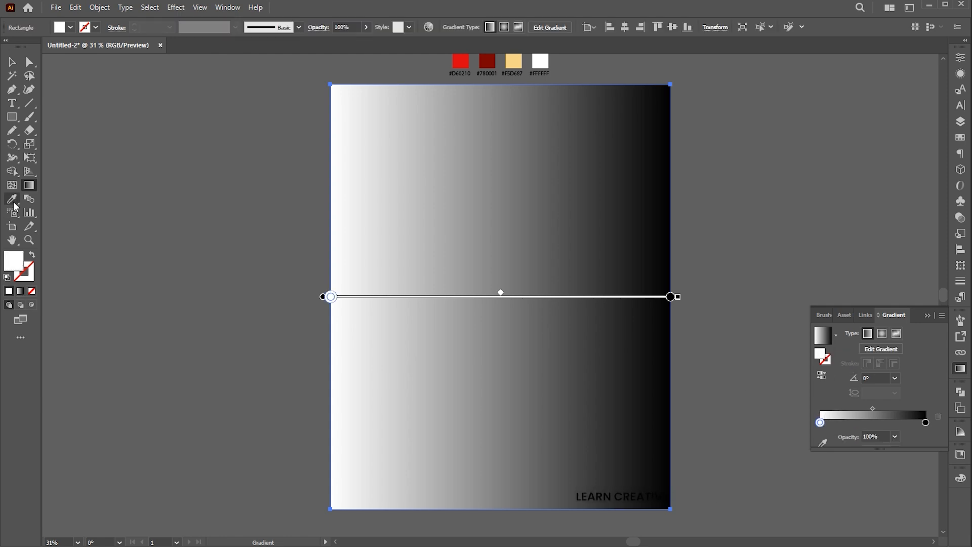
{"action": "left_click", "coordinate": [462, 63]}
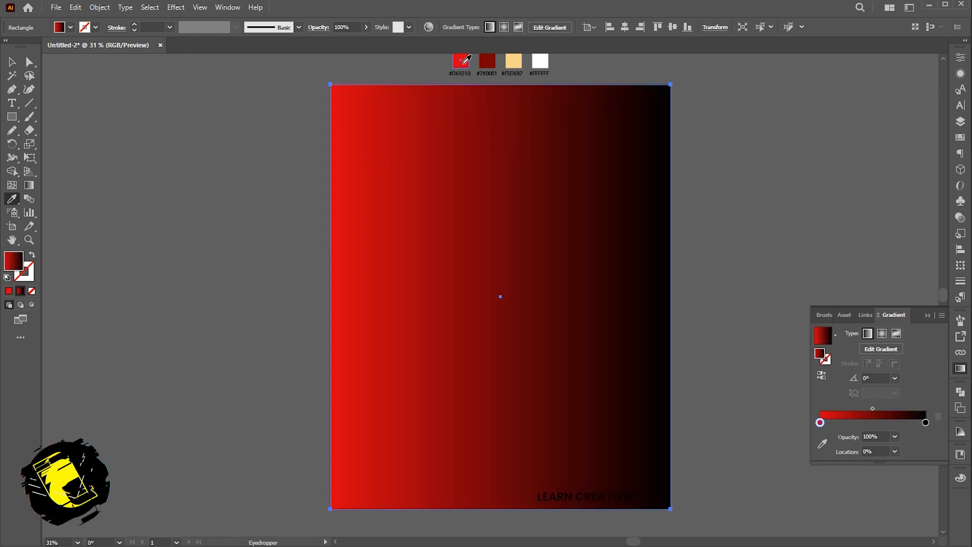
{"action": "left_click", "coordinate": [926, 422]}
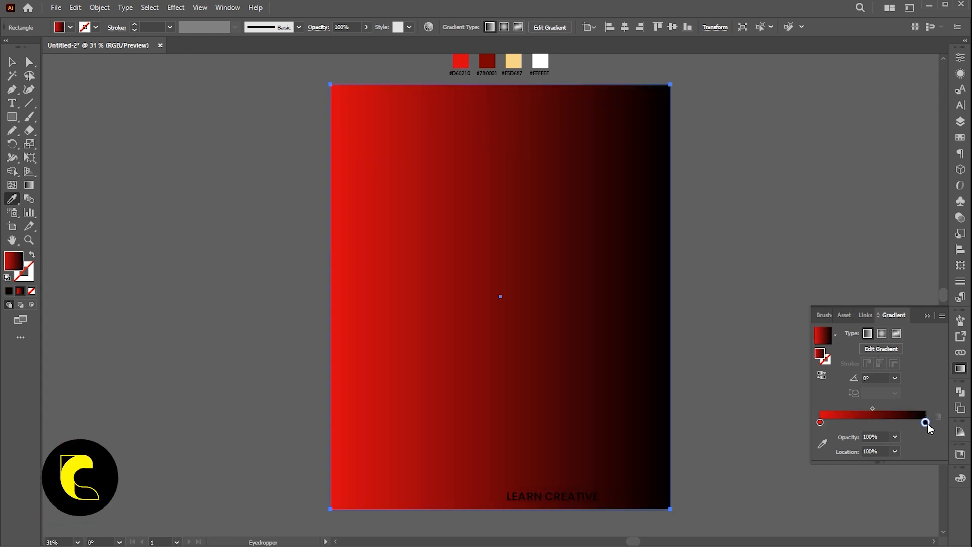
{"action": "left_click", "coordinate": [496, 63]}
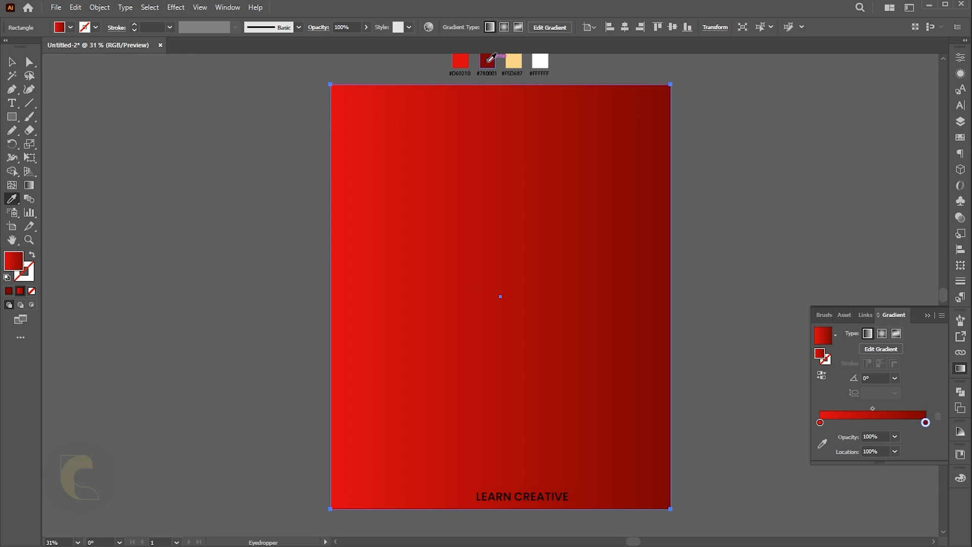
- Run the background gradient diagonally from upper left to lower right at about -60.65°, with its midpoint shifted towards the bright red end
{"action": "left_click", "coordinate": [31, 185]}
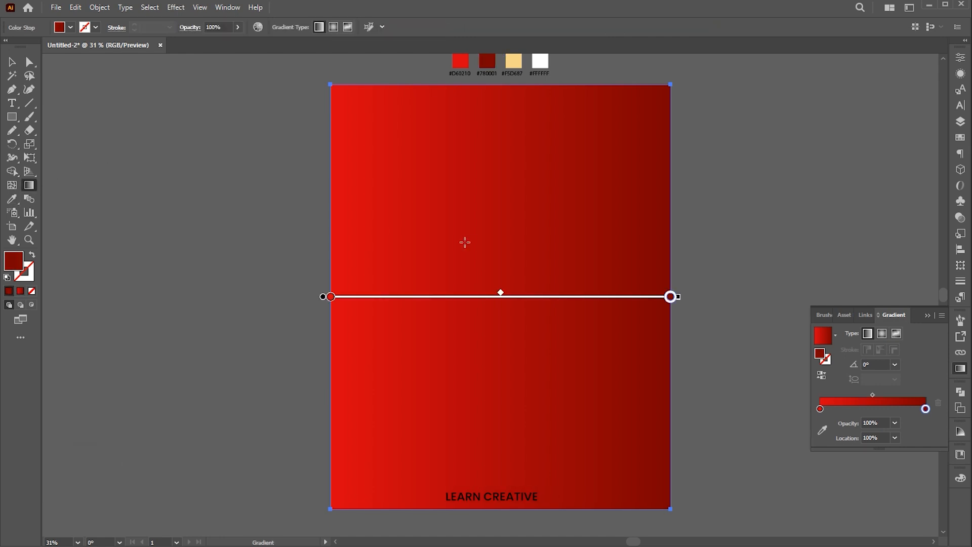
{"action": "left_click_drag", "start_coordinate": [426, 175], "coordinate": [607, 467]}
{"action": "left_click_drag", "start_coordinate": [398, 111], "coordinate": [581, 440]}
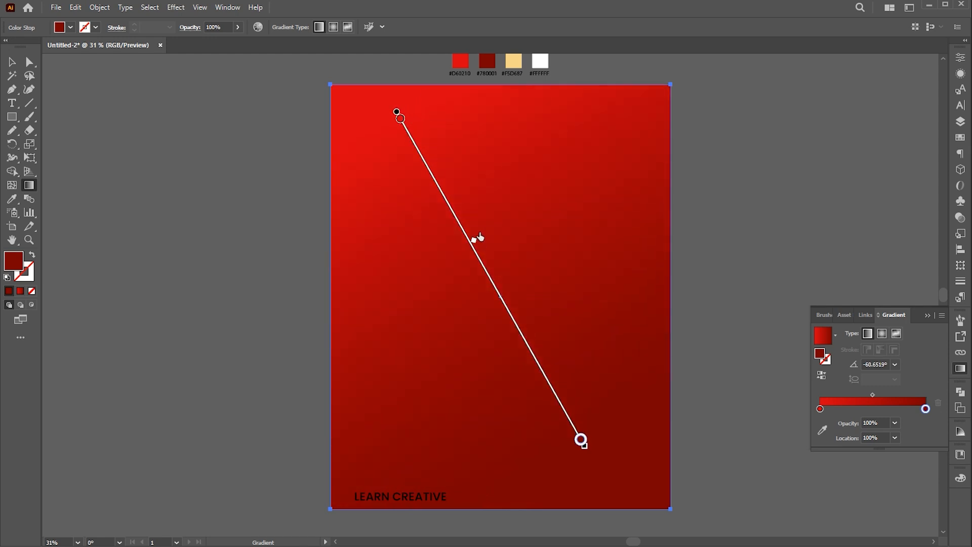
{"action": "key", "text": "v"}
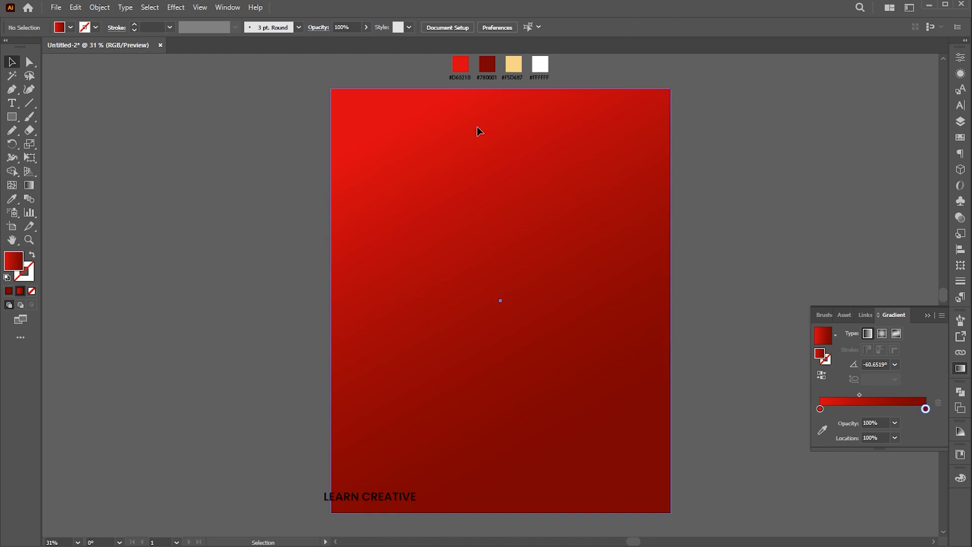
- Lock the background rectangle and put away the gradient settings
{"action": "left_click", "coordinate": [99, 7]}
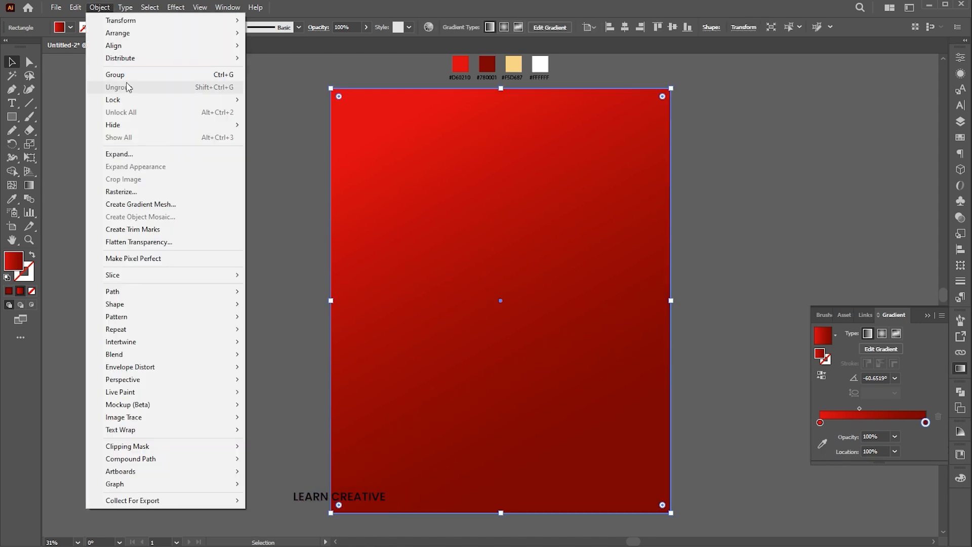
{"action": "mouse_move", "coordinate": [152, 100]}
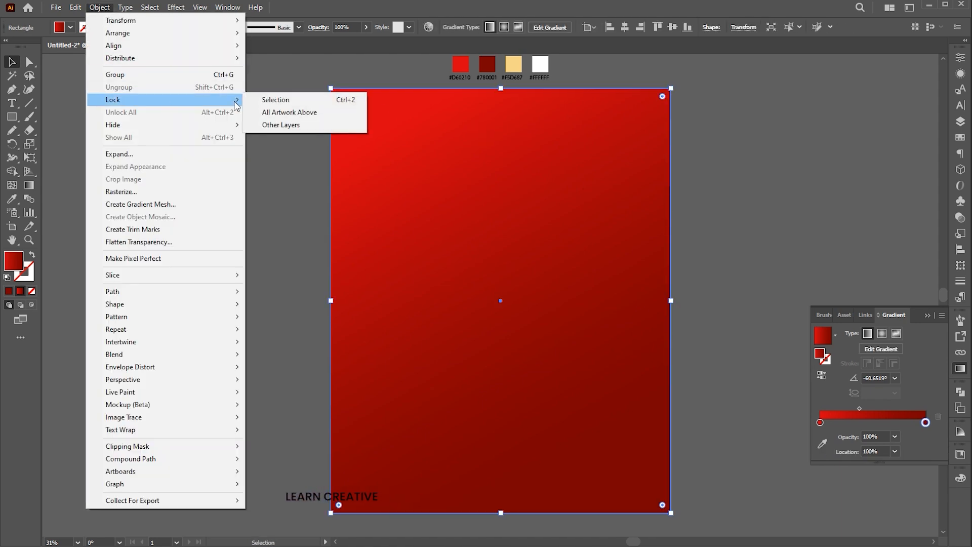
{"action": "left_click", "coordinate": [324, 103]}
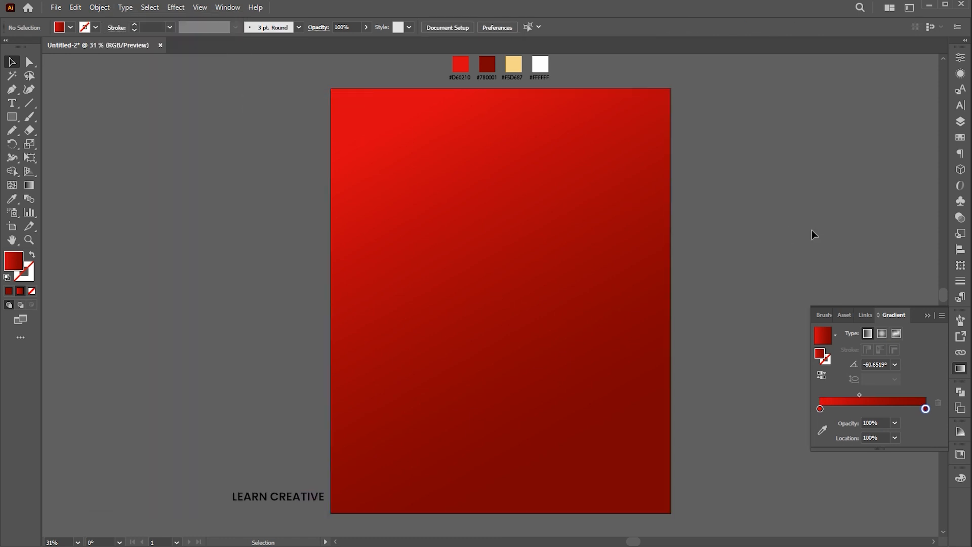
{"action": "left_click", "coordinate": [929, 315]}
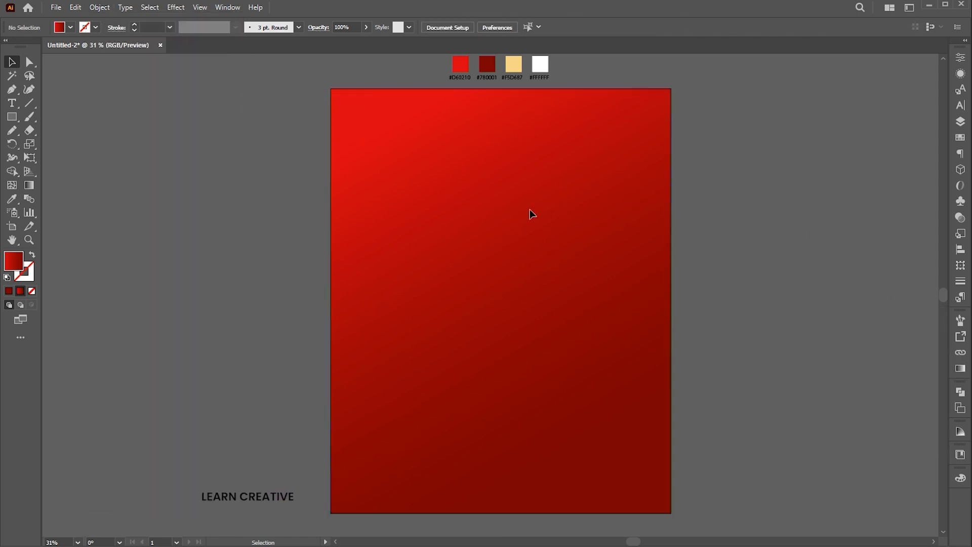
- Create a three-sided polygon with a radius of 303.9766 px on the artboard
{"action": "left_click", "coordinate": [12, 117]}
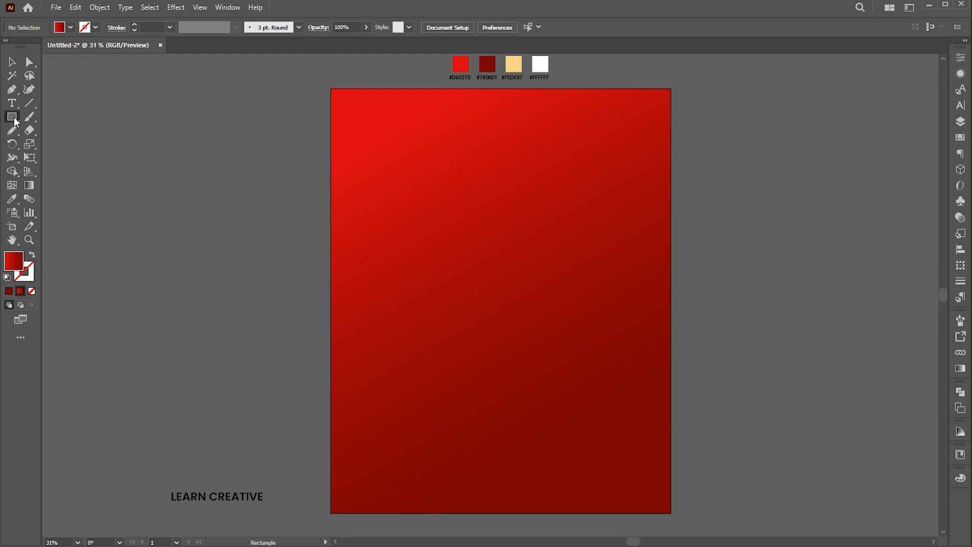
{"action": "left_click", "coordinate": [66, 158]}
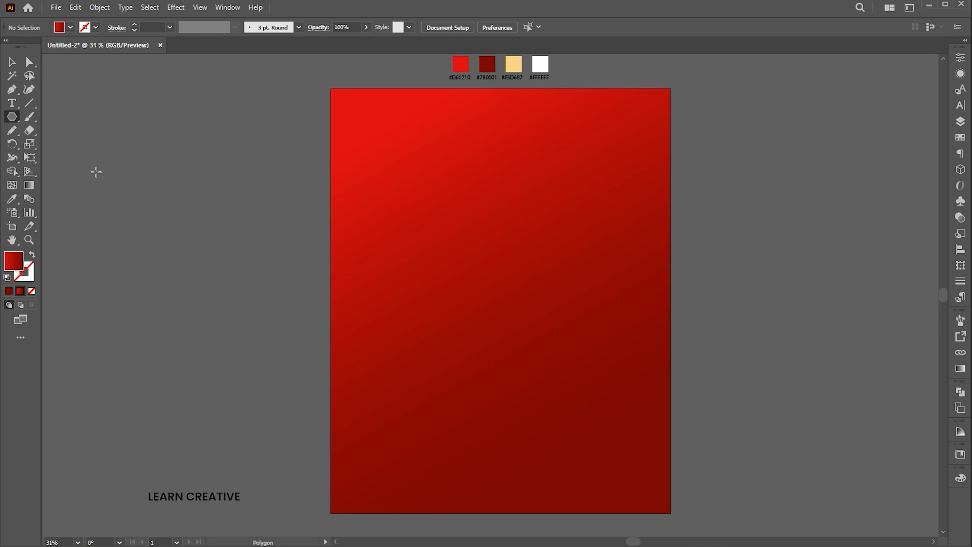
{"action": "left_click", "coordinate": [514, 258]}
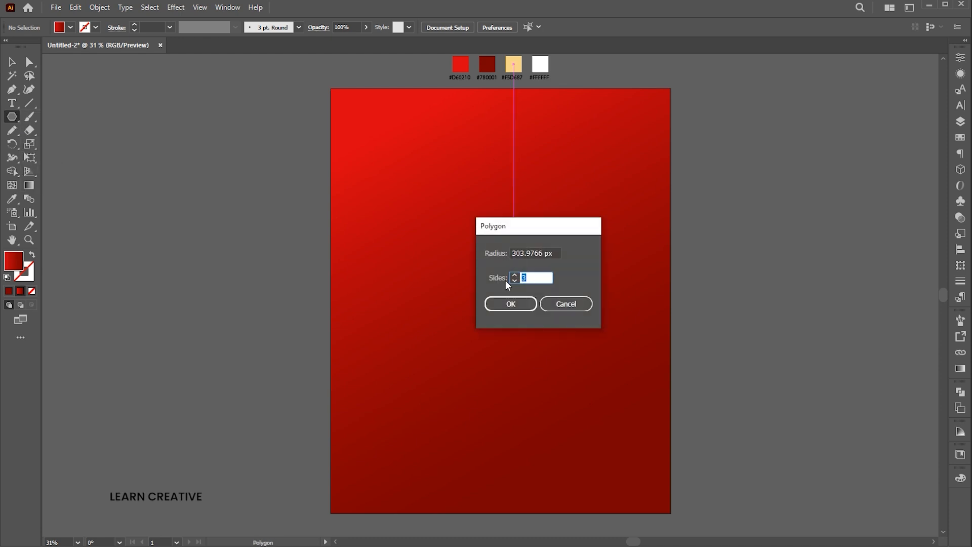
{"action": "left_click", "coordinate": [510, 304]}
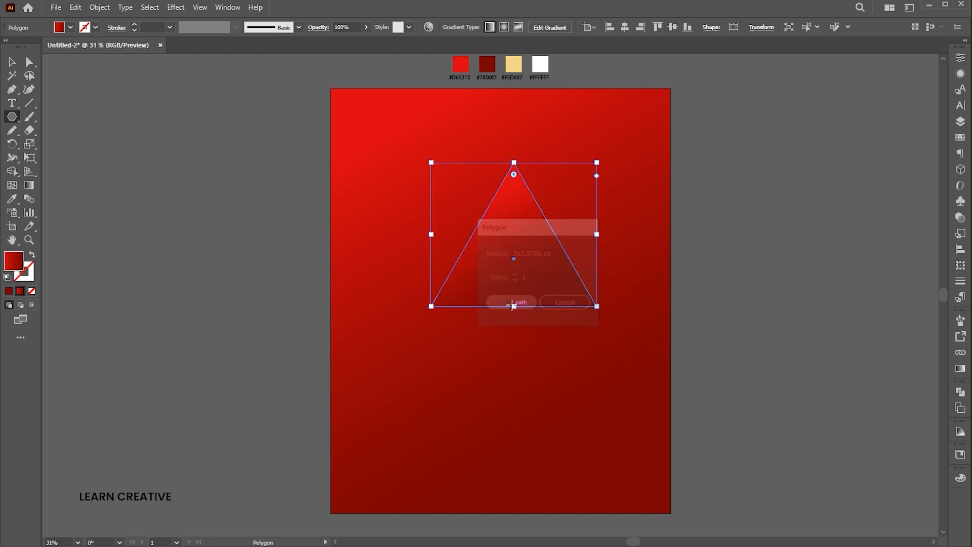
- Fill the triangle with the white swatch (#FFFFFF) and deselect it
{"action": "left_click", "coordinate": [12, 198]}
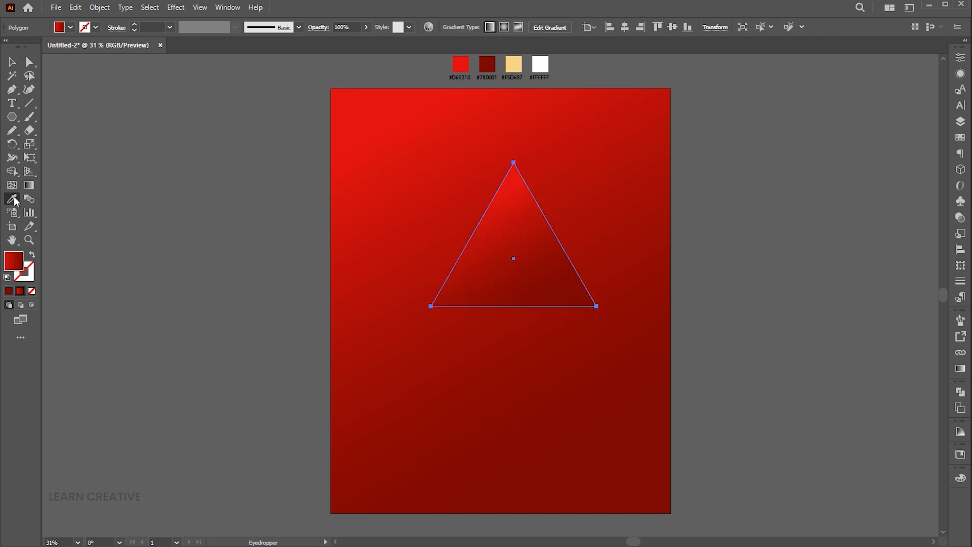
{"action": "left_click", "coordinate": [540, 65]}
{"action": "key", "text": "v"}
{"action": "left_click", "coordinate": [607, 299]}
- Centre the white triangle horizontally and vertically on the artboard
{"action": "scroll", "coordinate": [490, 246], "scroll_direction": "up", "scroll_amount": 1}
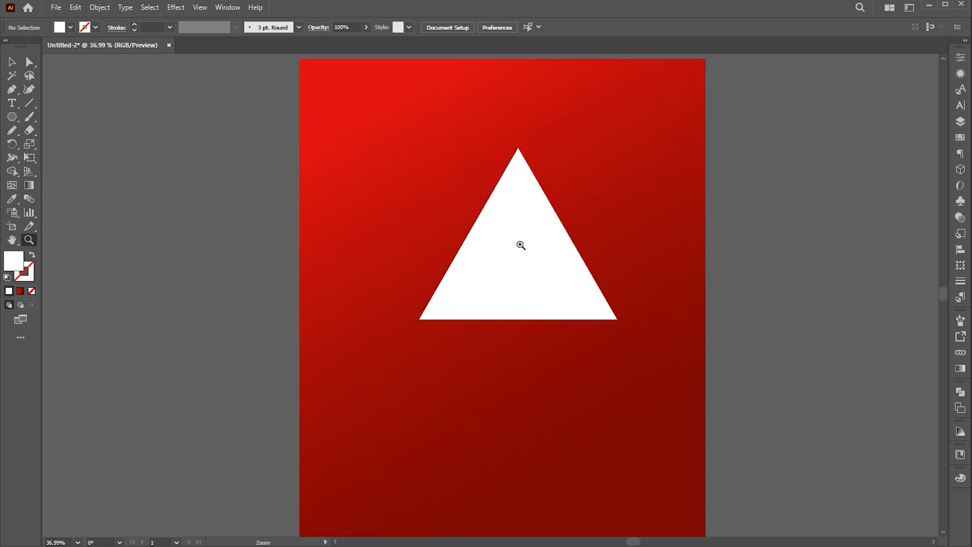
{"action": "left_click", "coordinate": [524, 262]}
{"action": "left_click", "coordinate": [489, 27]}
{"action": "left_click", "coordinate": [537, 26]}
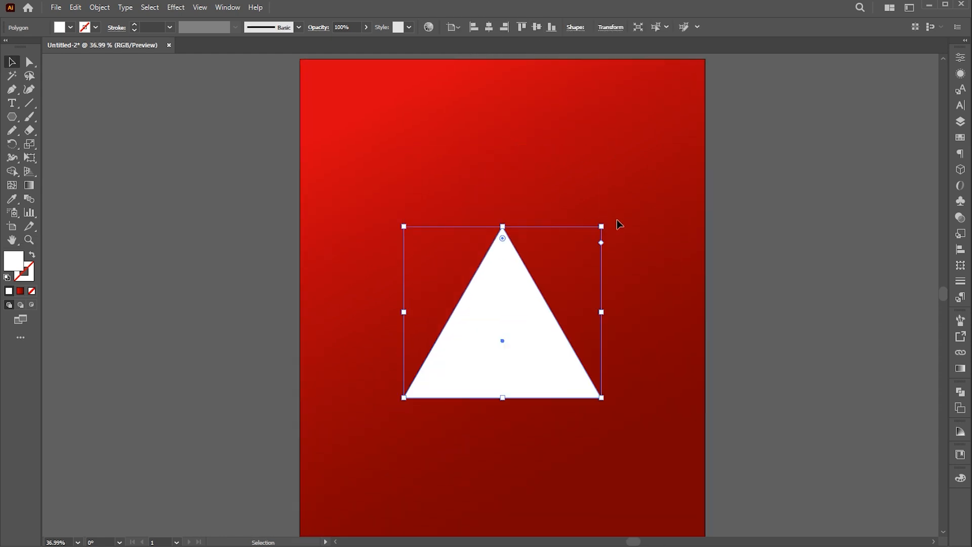
{"action": "left_click", "coordinate": [626, 227]}
- Make the triangle taller by moving its apex anchor point straight up
{"action": "left_click", "coordinate": [509, 253]}
{"action": "left_click", "coordinate": [29, 62]}
{"action": "left_click_drag", "start_coordinate": [503, 227], "coordinate": [504, 189]}
{"action": "left_click", "coordinate": [609, 217]}
{"action": "key", "text": "v"}
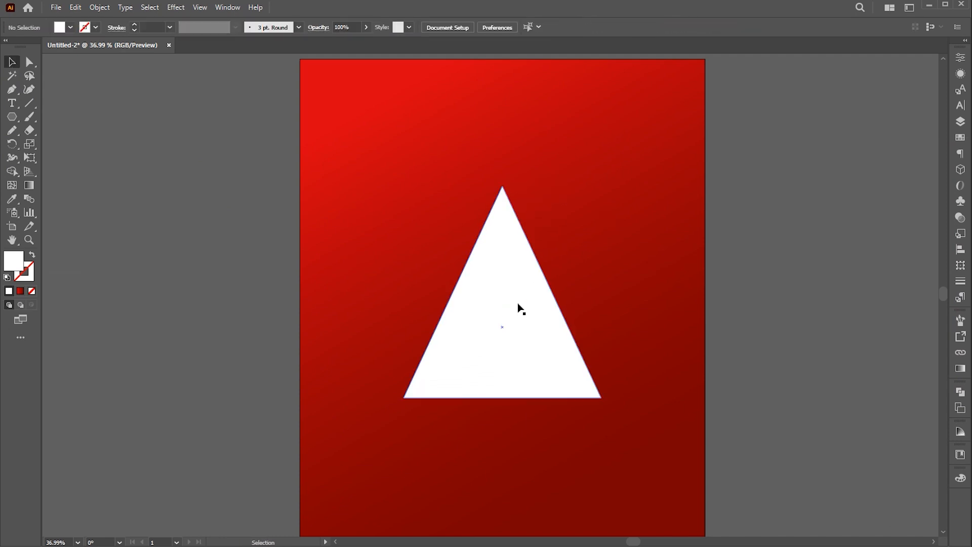
- Bend both slanted sides of the triangle inward into matching concave curves with the Anchor Point tool
{"action": "left_click", "coordinate": [520, 310]}
{"action": "left_click_drag", "start_coordinate": [27, 94], "coordinate": [69, 134]}
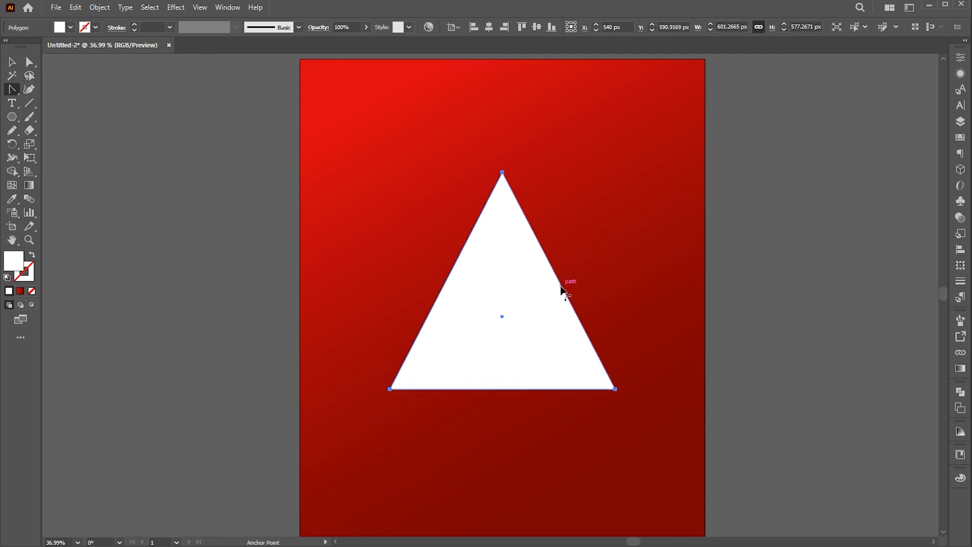
{"action": "left_click_drag", "start_coordinate": [561, 287], "coordinate": [540, 302]}
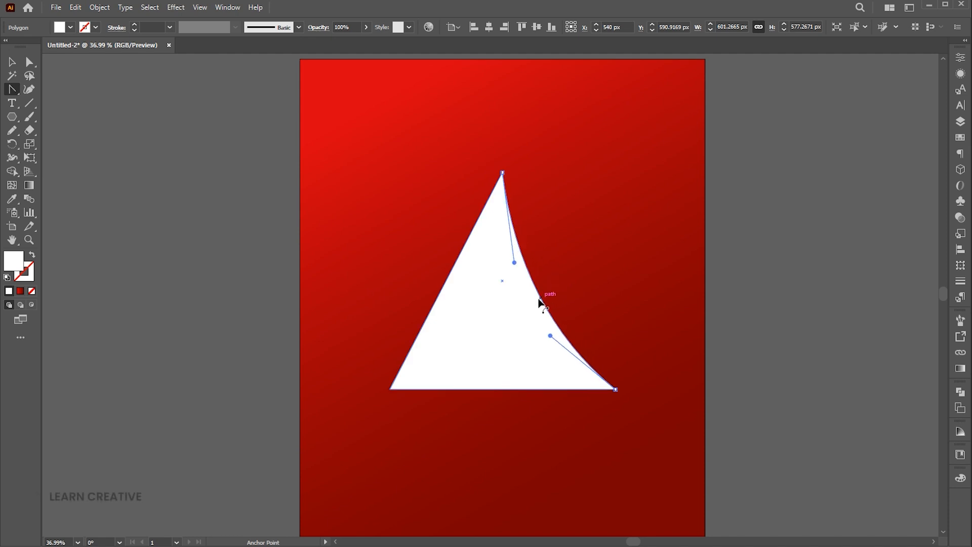
{"action": "left_click_drag", "start_coordinate": [448, 279], "coordinate": [467, 292]}
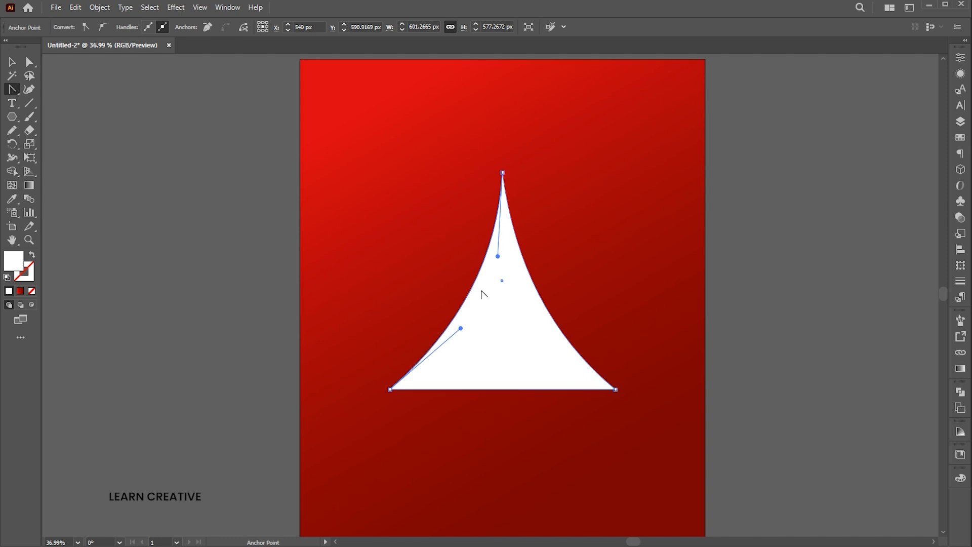
{"action": "key", "text": "v"}
{"action": "left_click", "coordinate": [747, 271]}
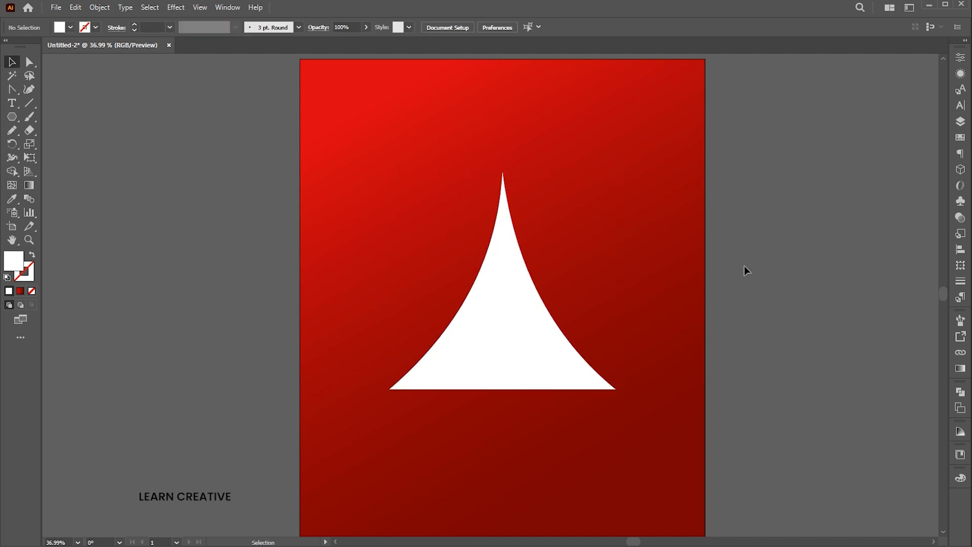
- Fill the curved triangle with a linear white-to-black gradient at 90°, white at the base and black at the tip
{"action": "left_click", "coordinate": [544, 353]}
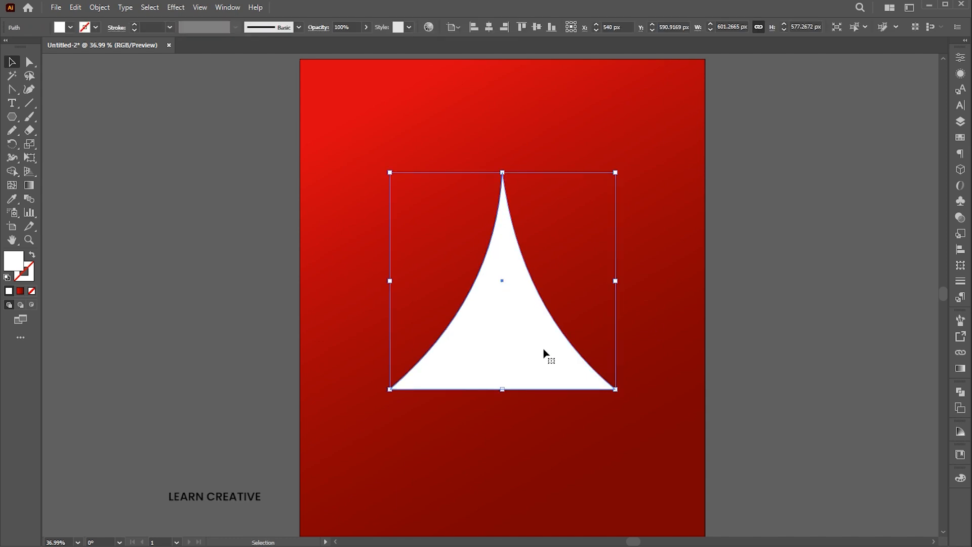
{"action": "left_click", "coordinate": [29, 185]}
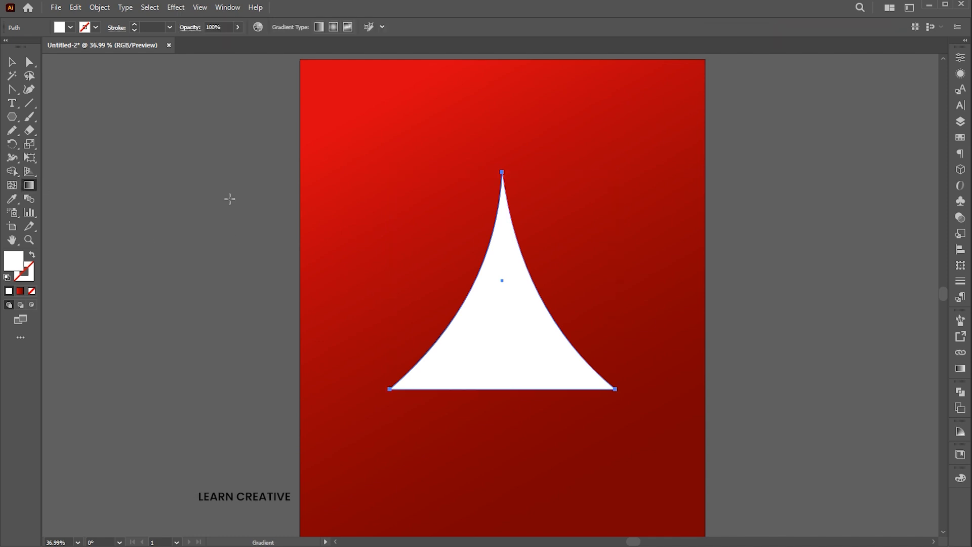
{"action": "left_click", "coordinate": [960, 368]}
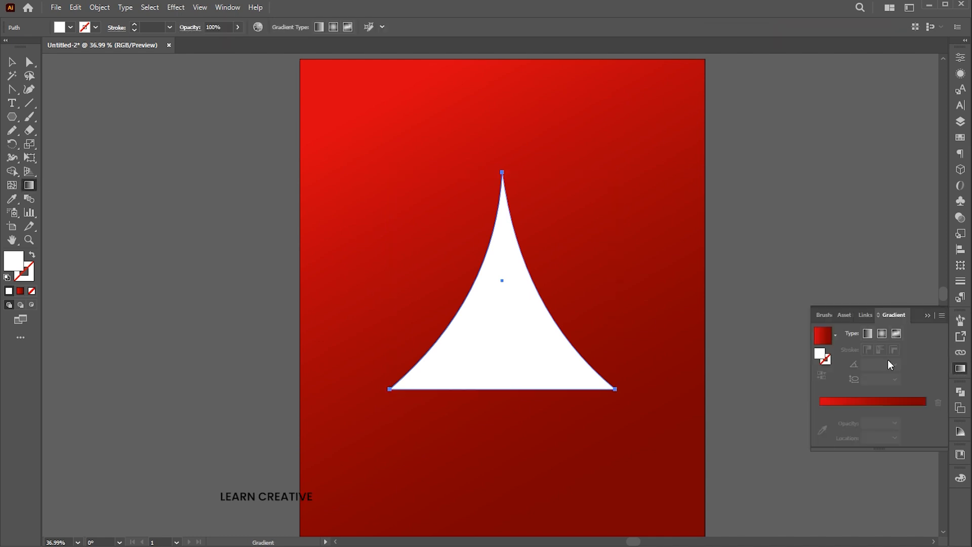
{"action": "left_click", "coordinate": [835, 335]}
{"action": "left_click_drag", "start_coordinate": [834, 373], "coordinate": [831, 350]}
{"action": "left_click", "coordinate": [802, 350]}
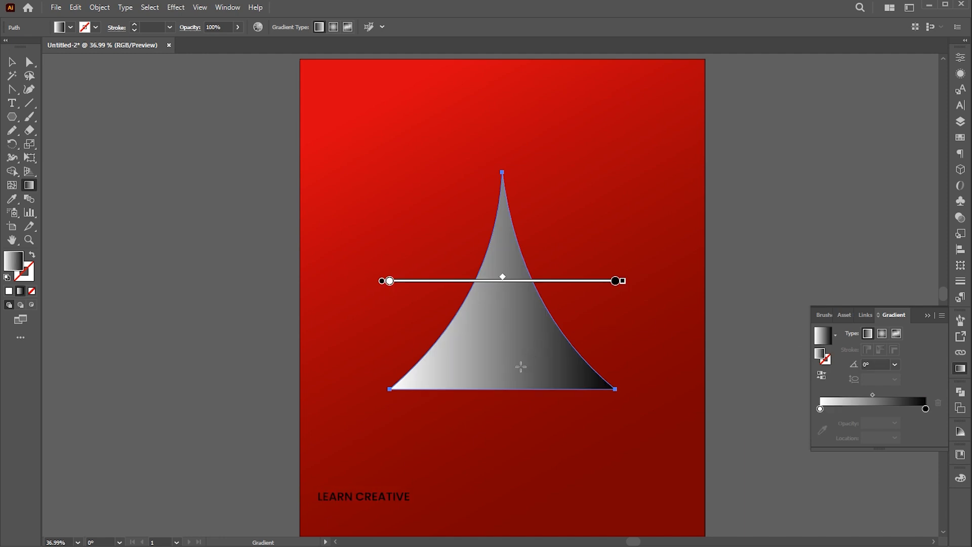
{"action": "left_click_drag", "start_coordinate": [515, 377], "coordinate": [523, 206]}
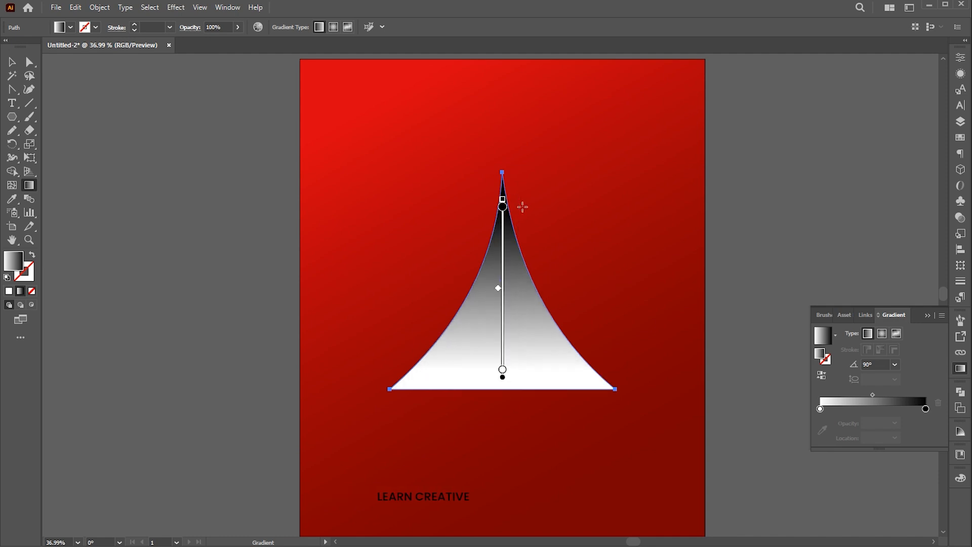
{"action": "key", "text": "v"}
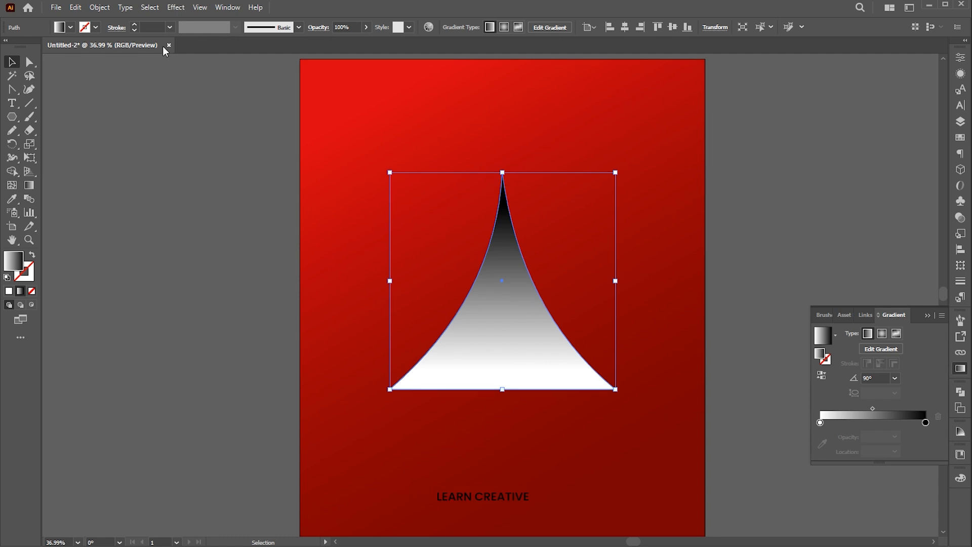
- Apply the Mezzotint pixelate effect with the Coarse Dots type to the gradient-filled curved triangle
{"action": "left_click", "coordinate": [176, 7]}
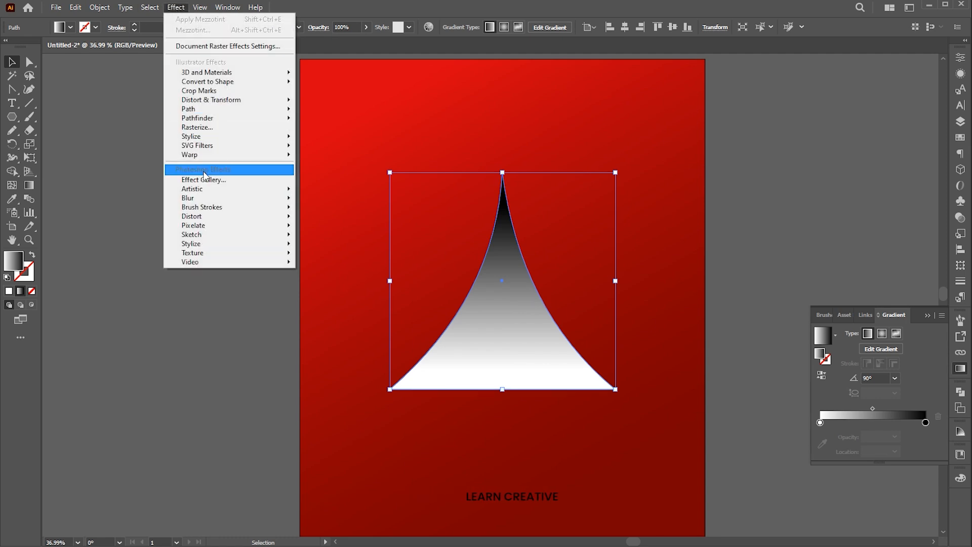
{"action": "mouse_move", "coordinate": [206, 229]}
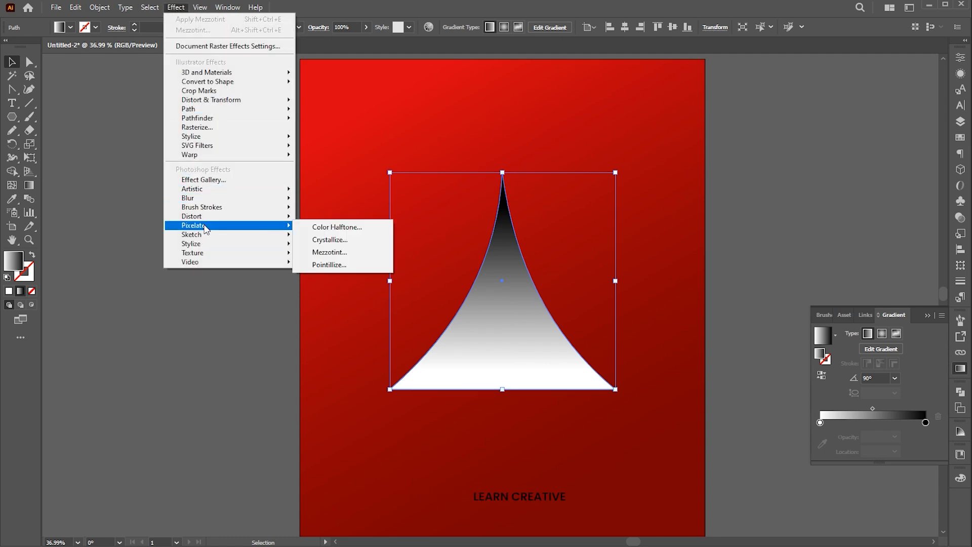
{"action": "left_click", "coordinate": [320, 256]}
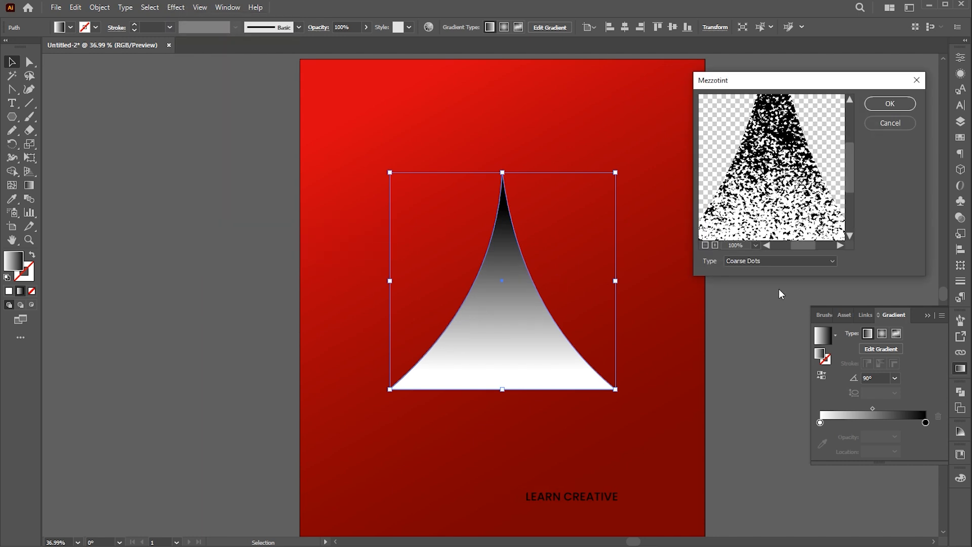
{"action": "left_click", "coordinate": [789, 262]}
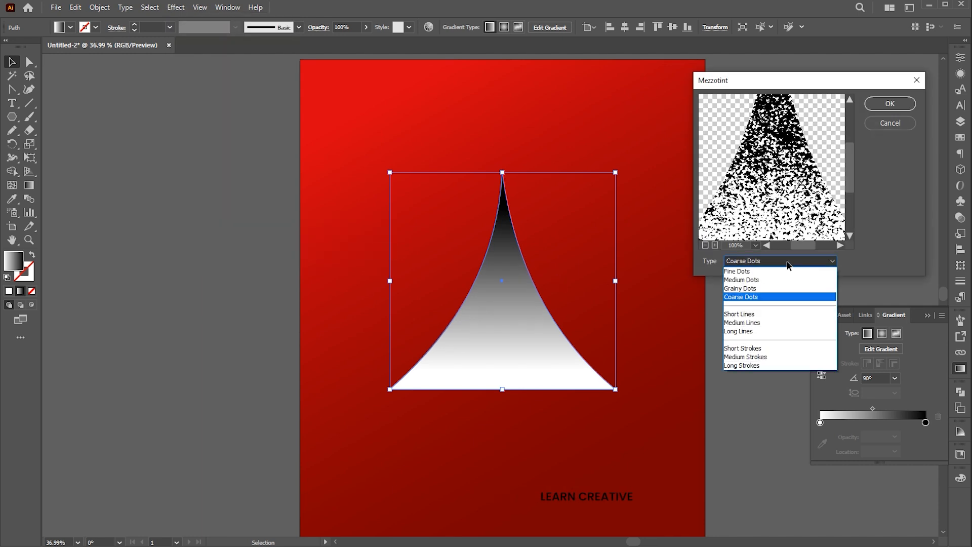
{"action": "left_click", "coordinate": [755, 299]}
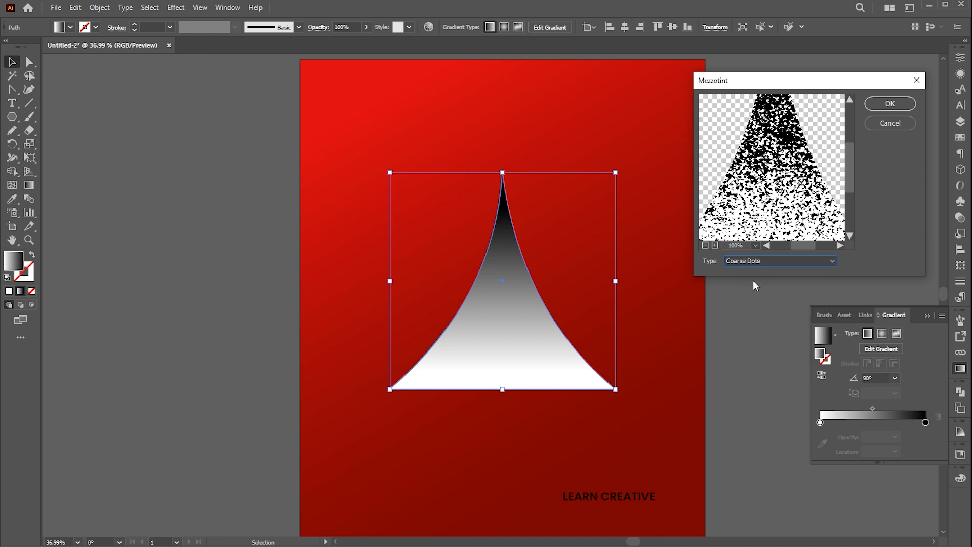
{"action": "left_click", "coordinate": [890, 103]}
{"action": "left_click", "coordinate": [642, 282]}
{"action": "left_click", "coordinate": [526, 322]}
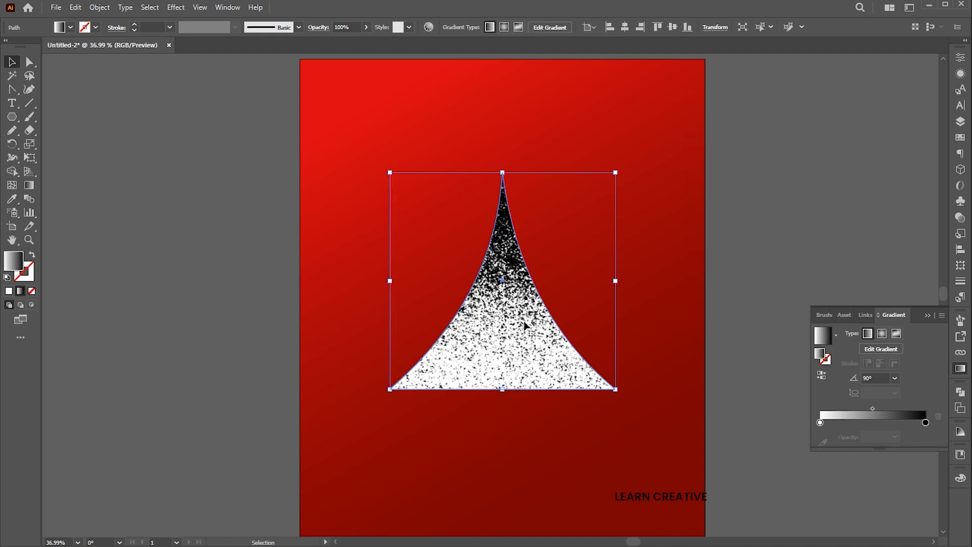
- Switch the triangle's fill to a radial gradient and run it vertically from just below the base towards the tip
{"action": "left_click", "coordinate": [882, 334]}
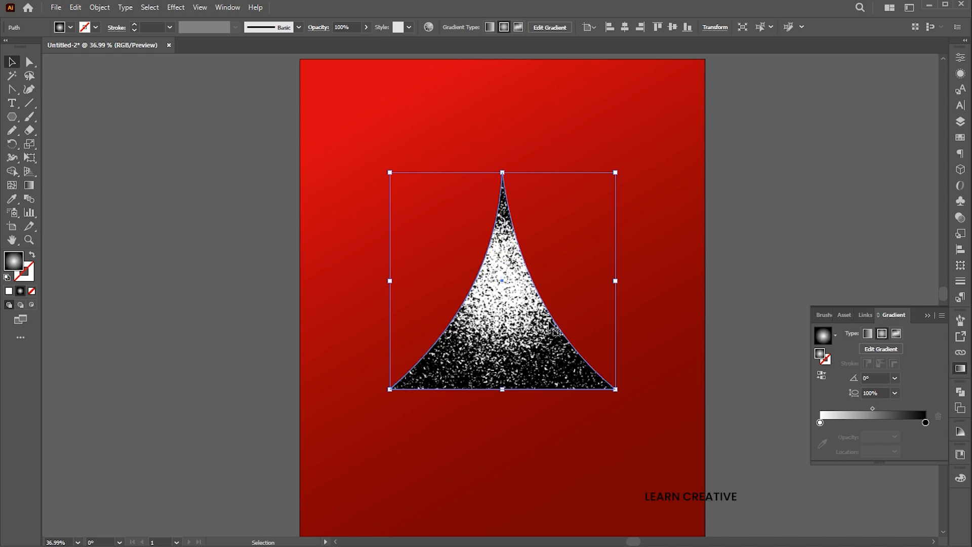
{"action": "key", "text": "g"}
{"action": "left_click_drag", "start_coordinate": [511, 410], "coordinate": [512, 241]}
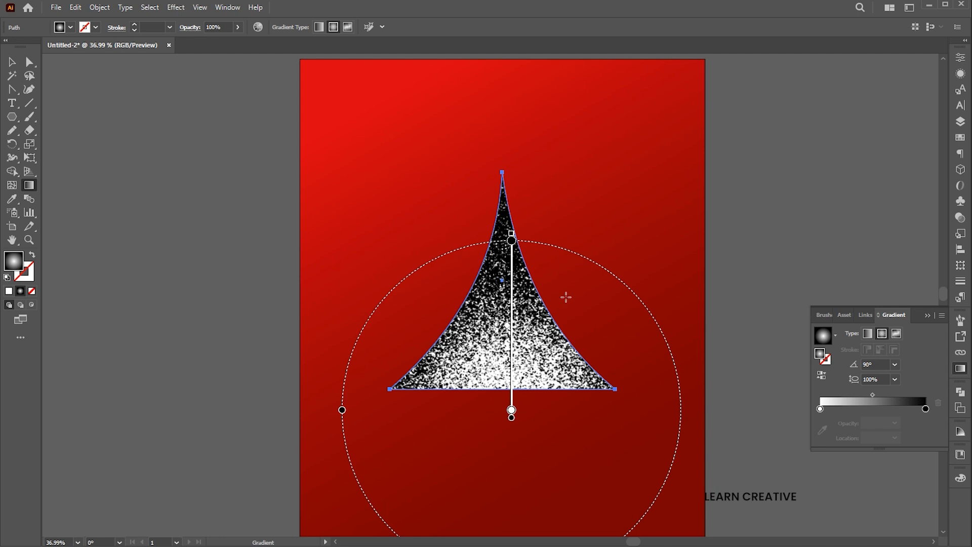
- Reshape the radial gradient into a wide ellipse with about 247.75% aspect ratio and move its white stop to about 45.65%
{"action": "scroll", "coordinate": [586, 282], "scroll_direction": "down", "scroll_amount": 2}
{"action": "left_click_drag", "start_coordinate": [508, 356], "coordinate": [507, 306]}
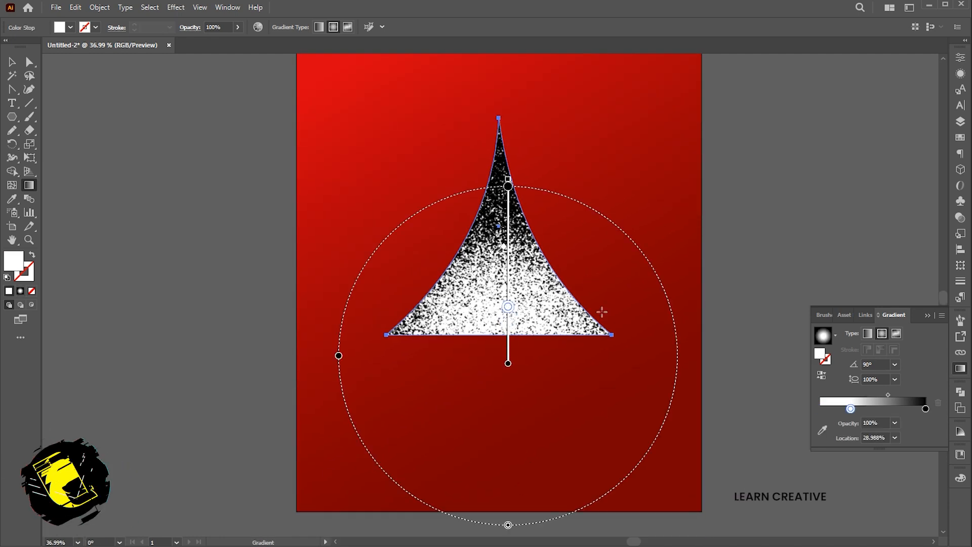
{"action": "left_click_drag", "start_coordinate": [339, 355], "coordinate": [239, 356]}
{"action": "left_click_drag", "start_coordinate": [508, 519], "coordinate": [507, 452]}
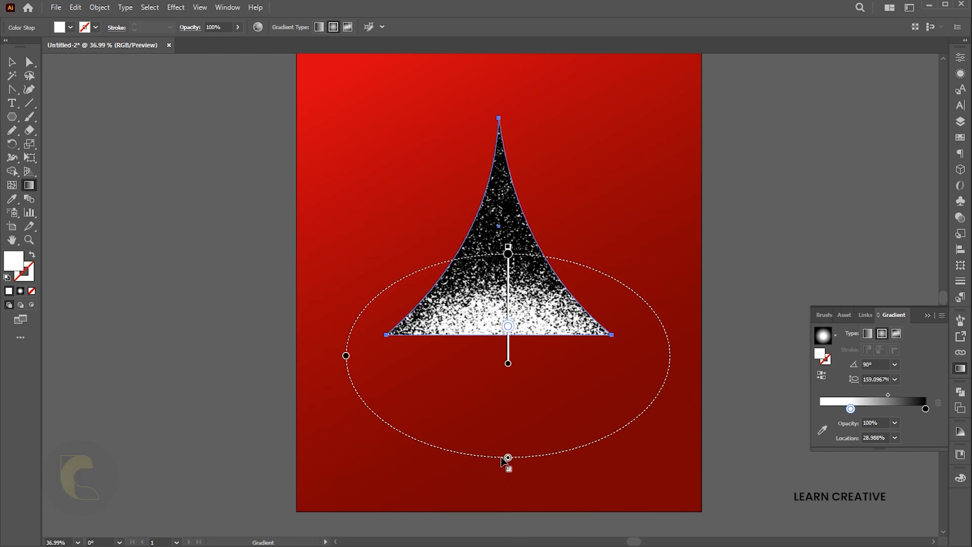
{"action": "left_click_drag", "start_coordinate": [347, 356], "coordinate": [256, 356]}
{"action": "left_click_drag", "start_coordinate": [509, 253], "coordinate": [508, 216]}
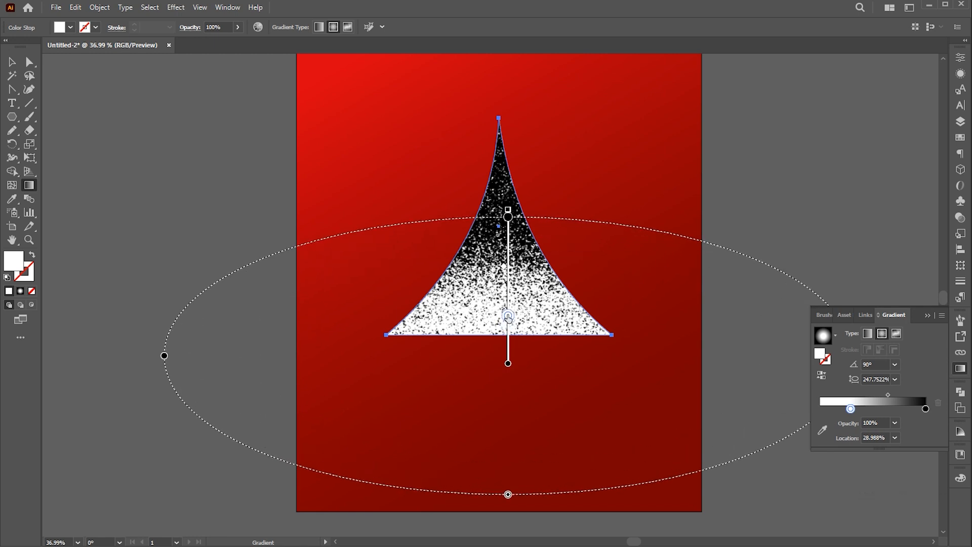
{"action": "left_click_drag", "start_coordinate": [509, 316], "coordinate": [508, 293]}
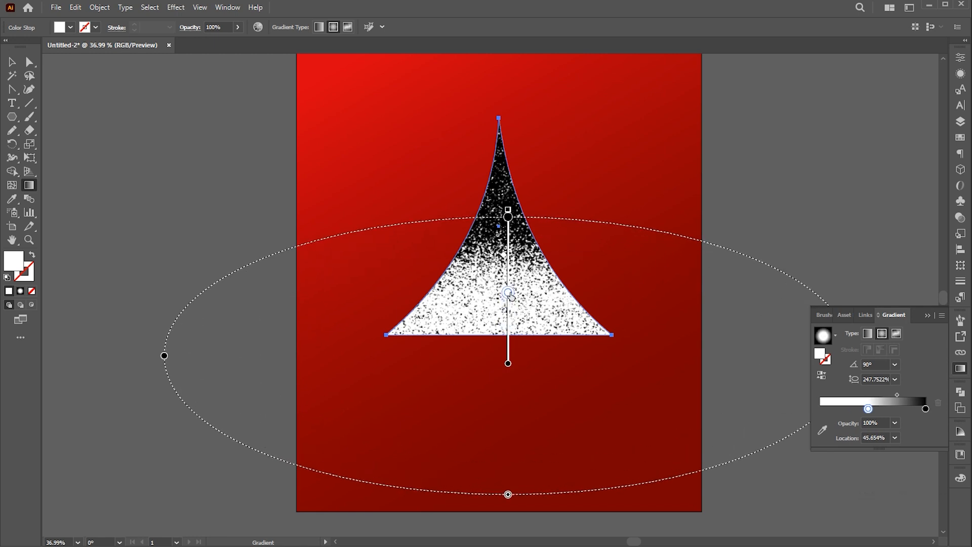
- Rasterize the textured triangle as RGB at High (300 ppi) with a white background
{"action": "key", "text": "v"}
{"action": "scroll", "coordinate": [579, 219], "scroll_direction": "up", "scroll_amount": 2}
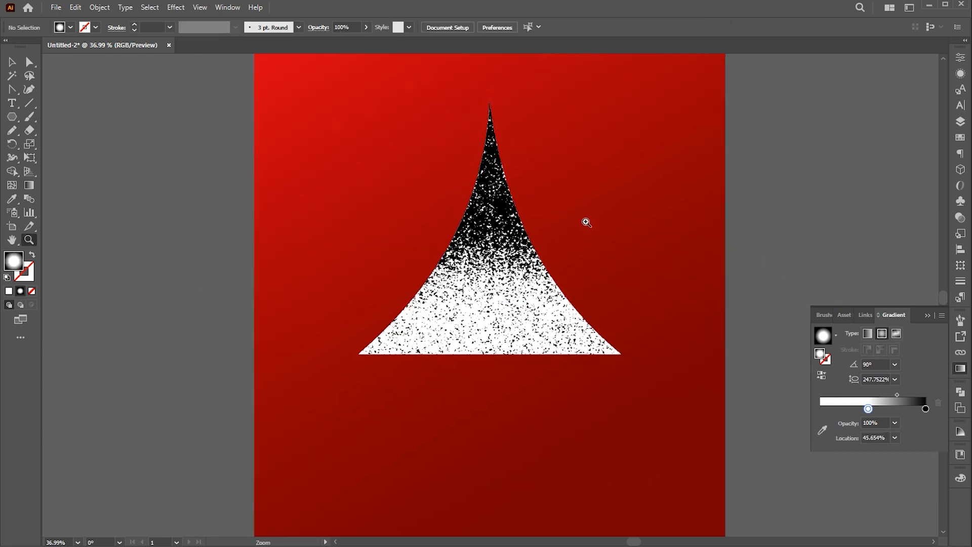
{"action": "scroll", "coordinate": [512, 289], "scroll_direction": "up", "scroll_amount": 2}
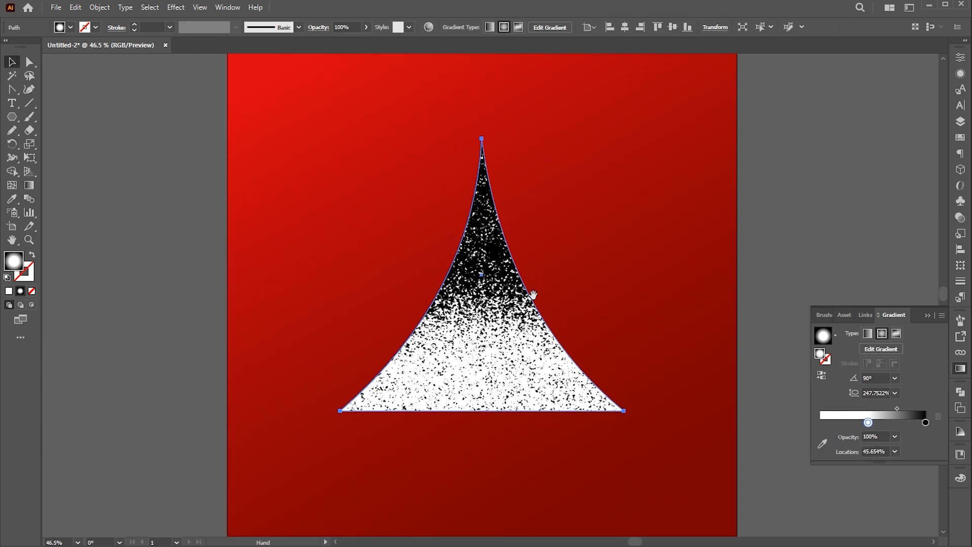
{"action": "left_click", "coordinate": [99, 8]}
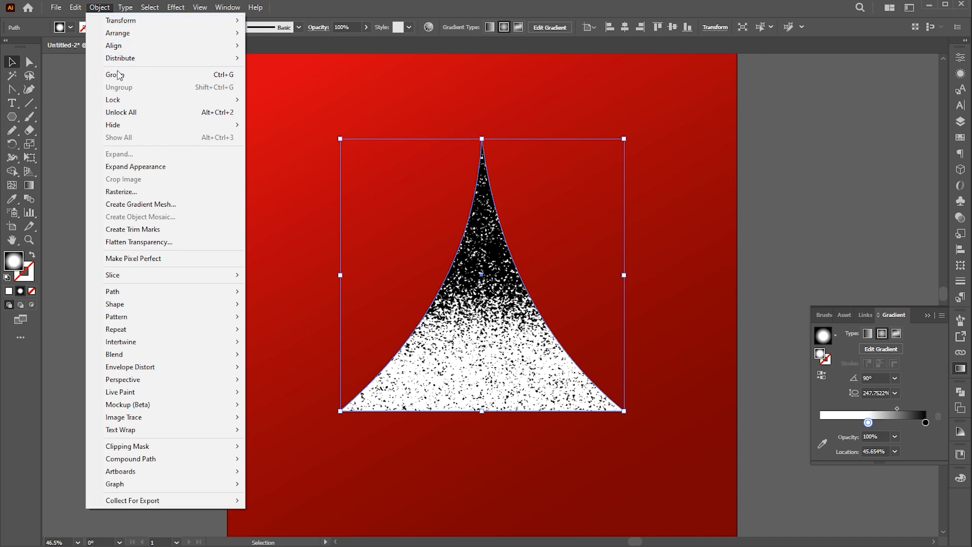
{"action": "left_click", "coordinate": [152, 192]}
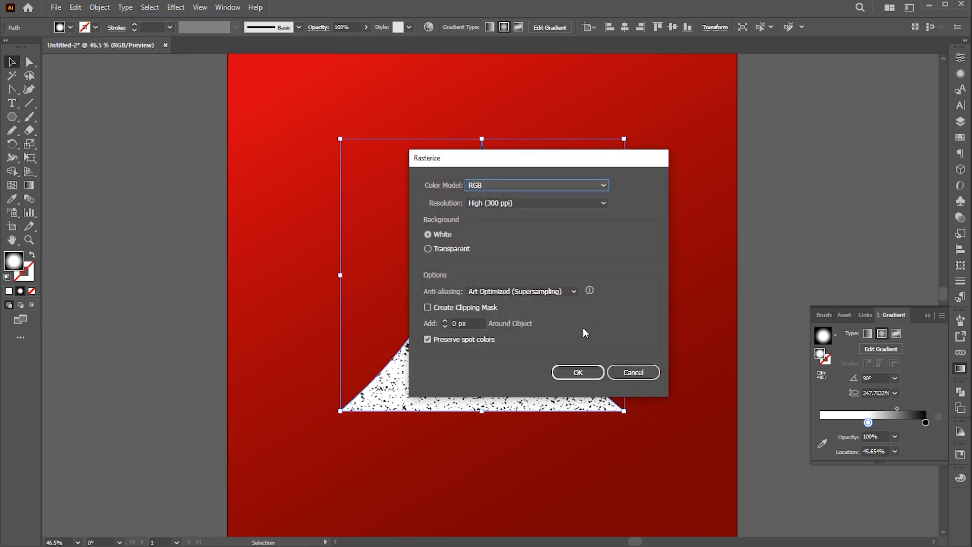
{"action": "left_click", "coordinate": [581, 372]}
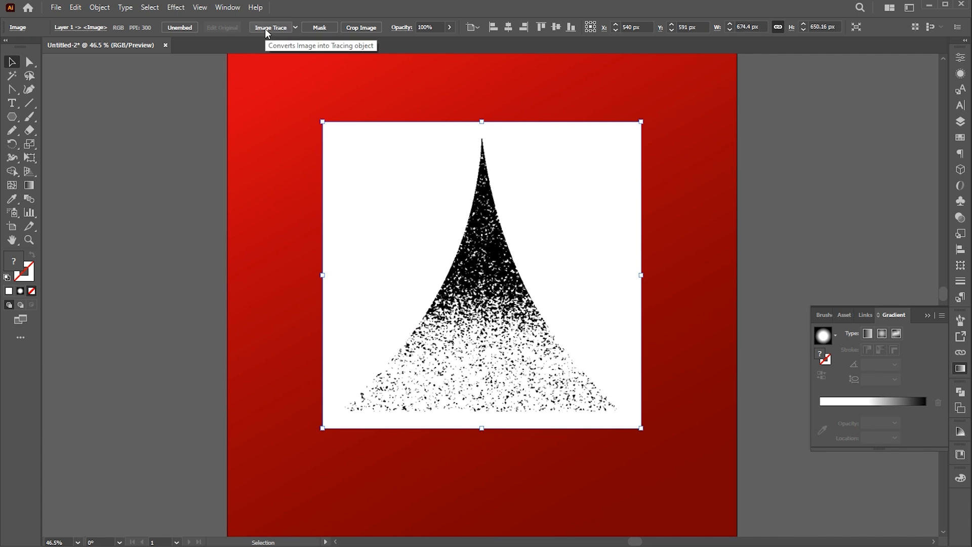
- Image-trace the rasterized triangle with the default preset and expand the tracing into vector shapes
{"action": "left_click", "coordinate": [101, 9]}
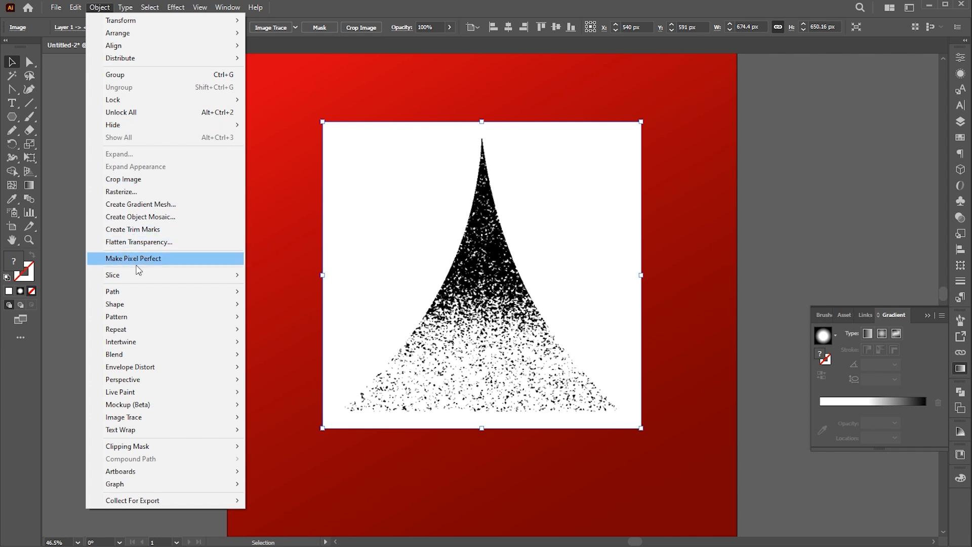
{"action": "mouse_move", "coordinate": [148, 417]}
{"action": "left_click", "coordinate": [288, 423]}
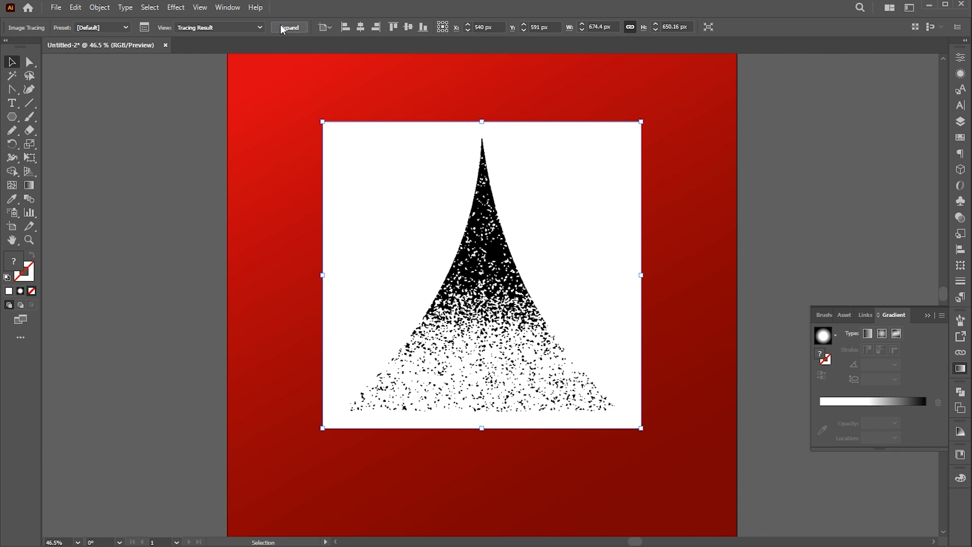
{"action": "left_click", "coordinate": [289, 27]}
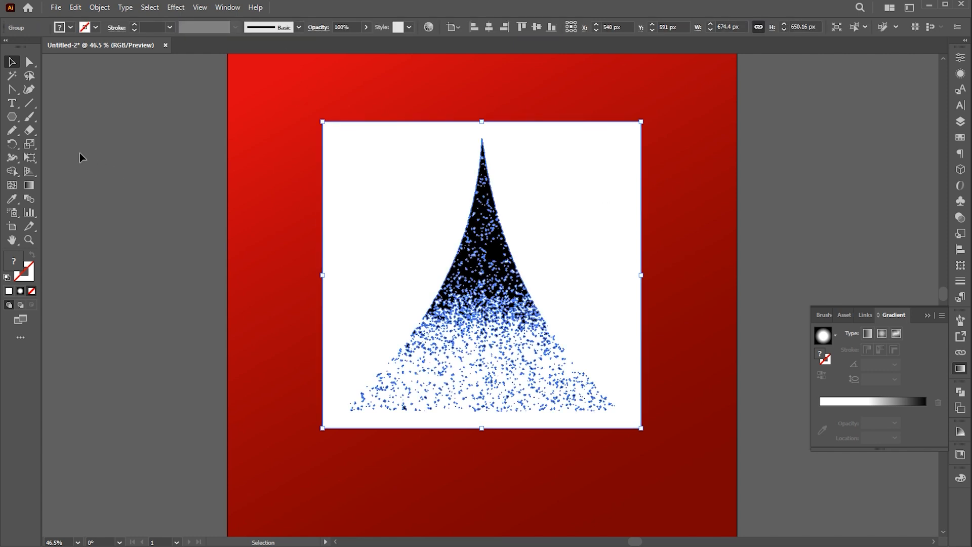
- Isolate the traced group, select all its black shapes with the Magic Wand and cut them
{"action": "double_click", "coordinate": [507, 251]}
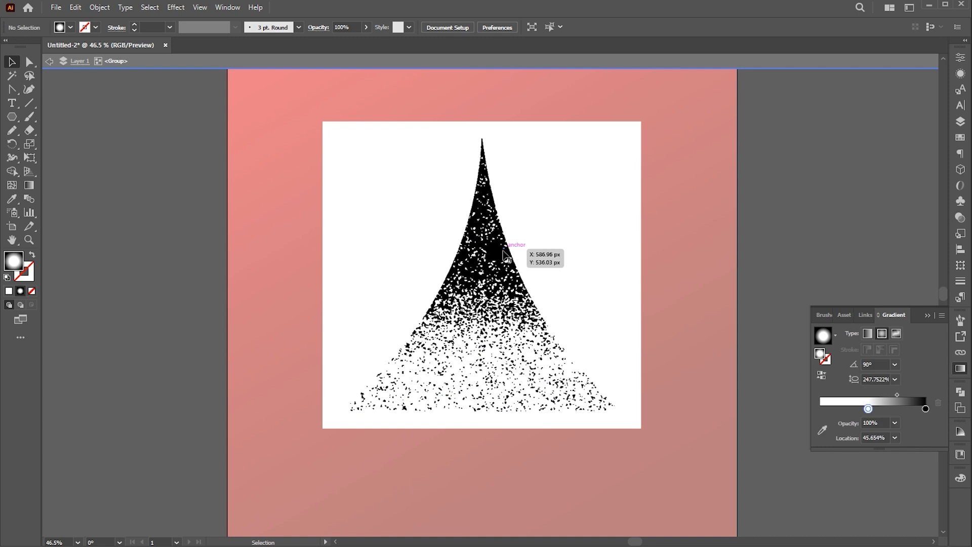
{"action": "left_click", "coordinate": [11, 75]}
{"action": "left_click", "coordinate": [500, 263]}
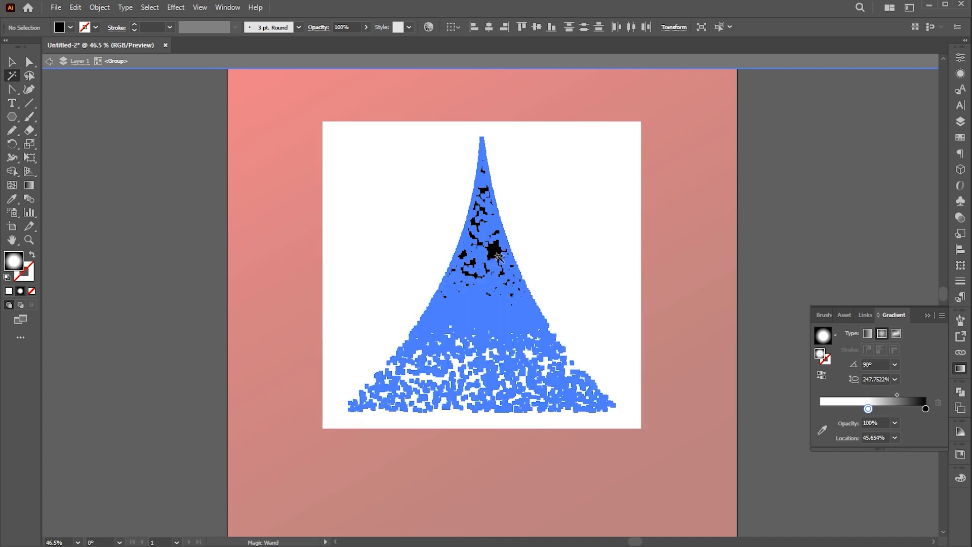
{"action": "left_click", "coordinate": [499, 257]}
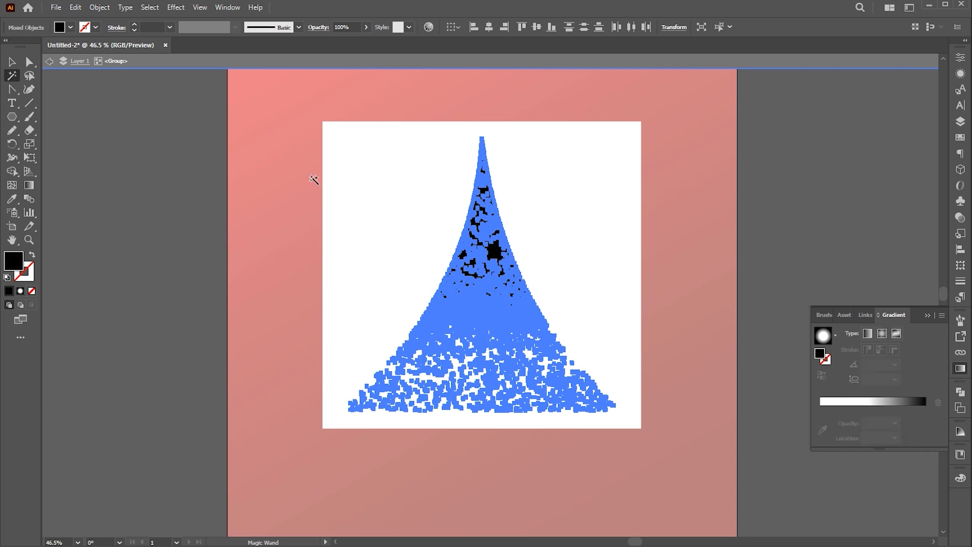
{"action": "left_click", "coordinate": [75, 8]}
{"action": "left_click", "coordinate": [94, 46]}
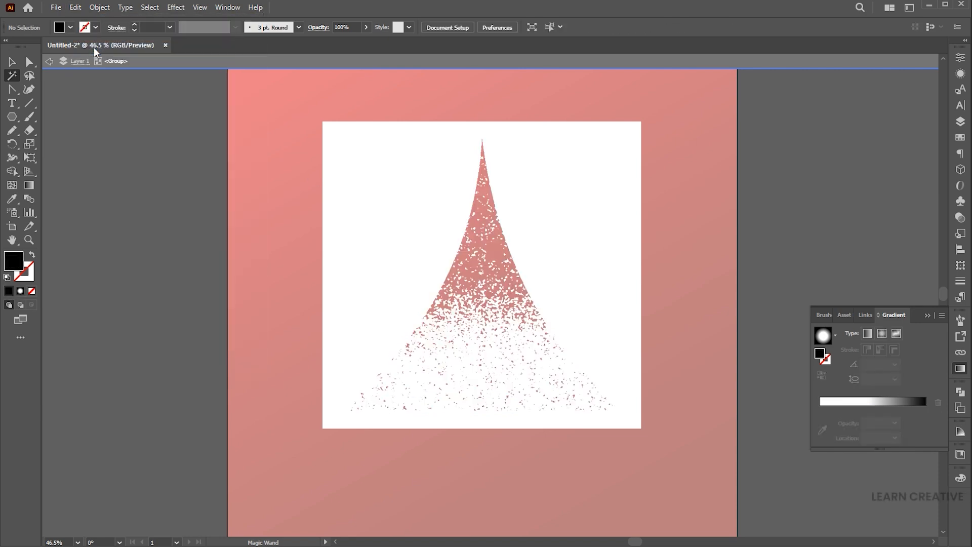
- Delete all the remaining white shapes in the traced group and exit isolation mode
{"action": "key", "text": "ctrl+a"}
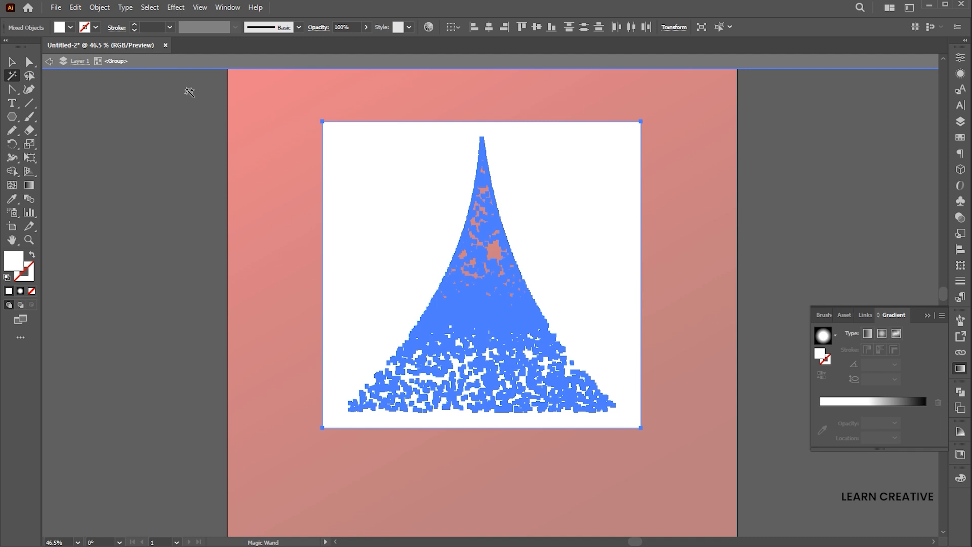
{"action": "key", "text": "Delete"}
{"action": "key", "text": "v"}
{"action": "double_click", "coordinate": [808, 196]}
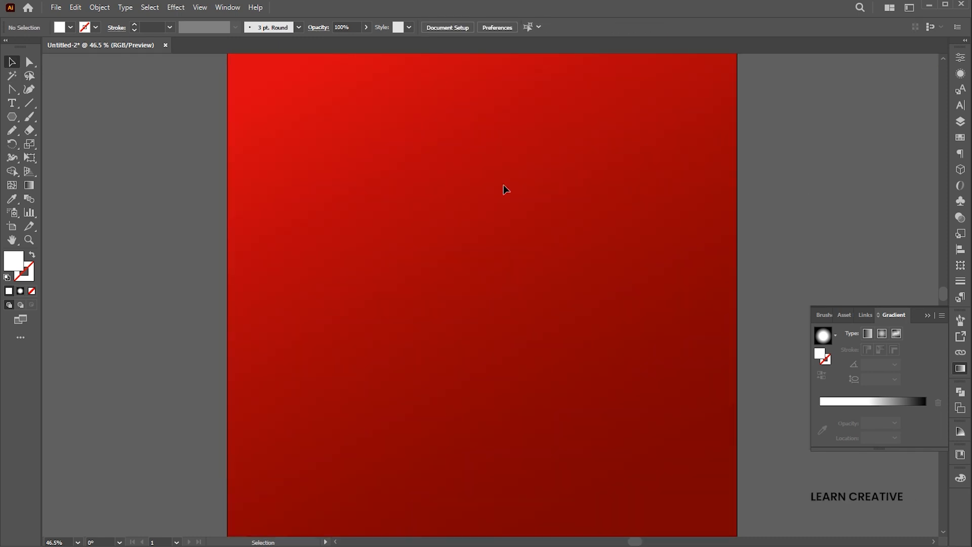
- Paste the cut black shapes in front of the red background and group them
{"action": "left_click", "coordinate": [76, 7]}
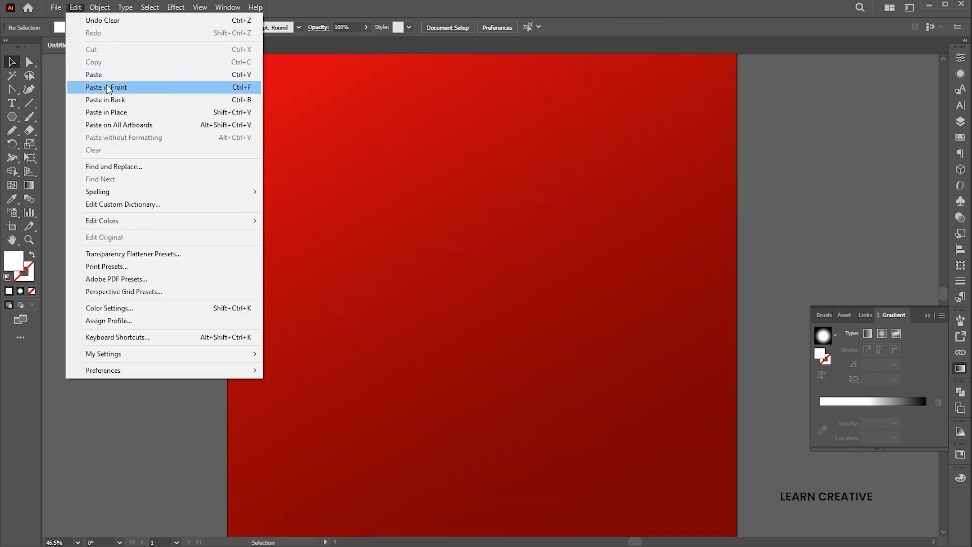
{"action": "left_click", "coordinate": [107, 87]}
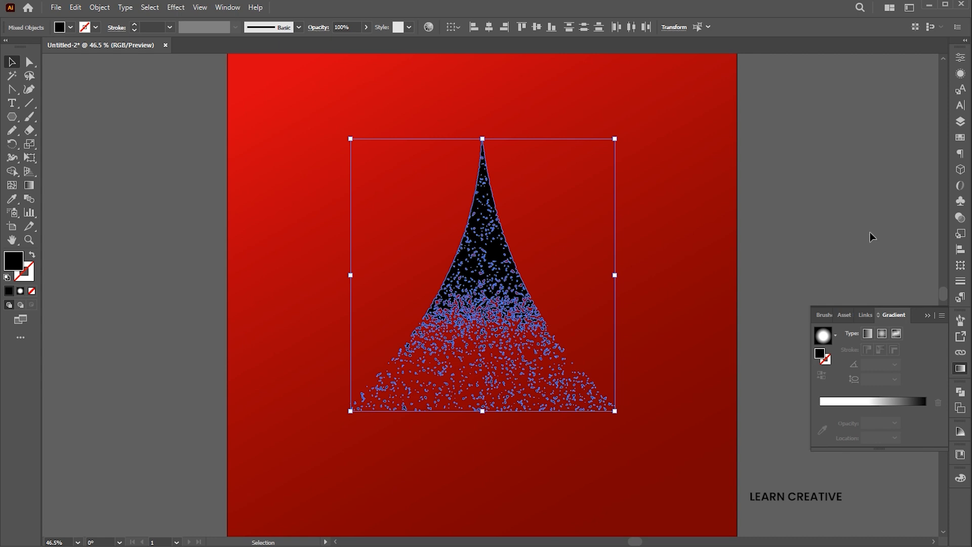
{"action": "left_click", "coordinate": [957, 393]}
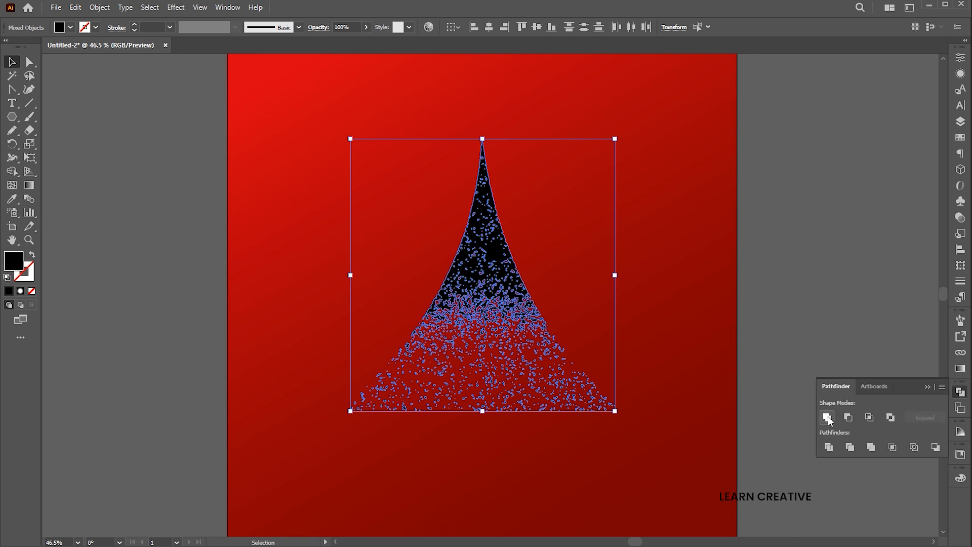
{"action": "key", "text": "ctrl+g"}
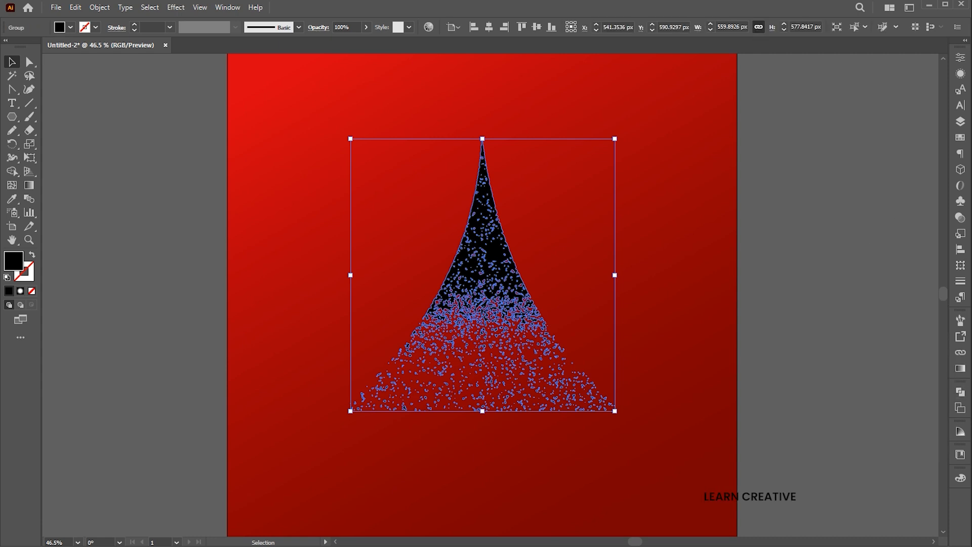
- Recolour the grouped speckled triangle to white (FFFFFF) and deselect it
{"action": "double_click", "coordinate": [18, 263]}
{"action": "left_click_drag", "start_coordinate": [581, 169], "coordinate": [517, 80]}
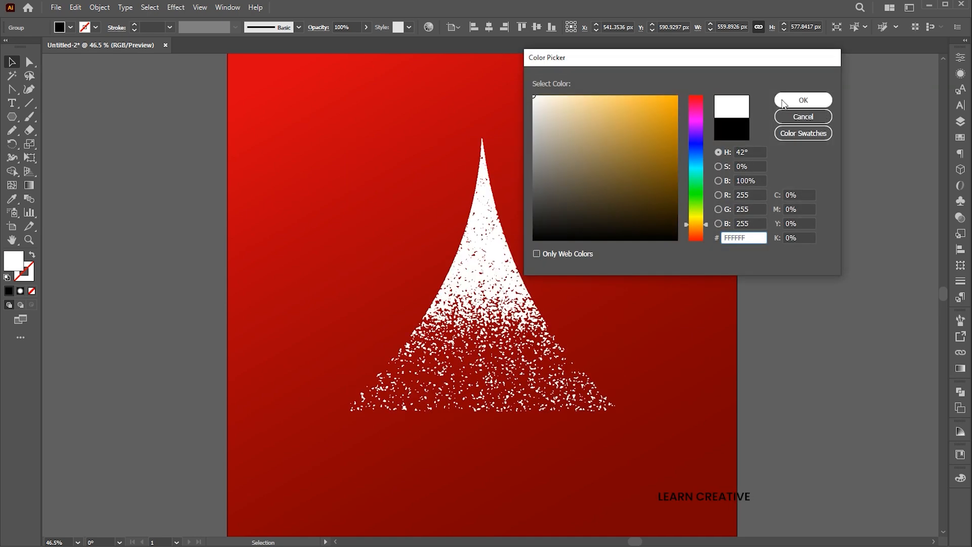
{"action": "left_click", "coordinate": [783, 101]}
{"action": "left_click", "coordinate": [823, 316]}
- Lasso the white grains along the triangle's lower right corner and delete them
{"action": "left_click_drag", "start_coordinate": [805, 357], "coordinate": [812, 343]}
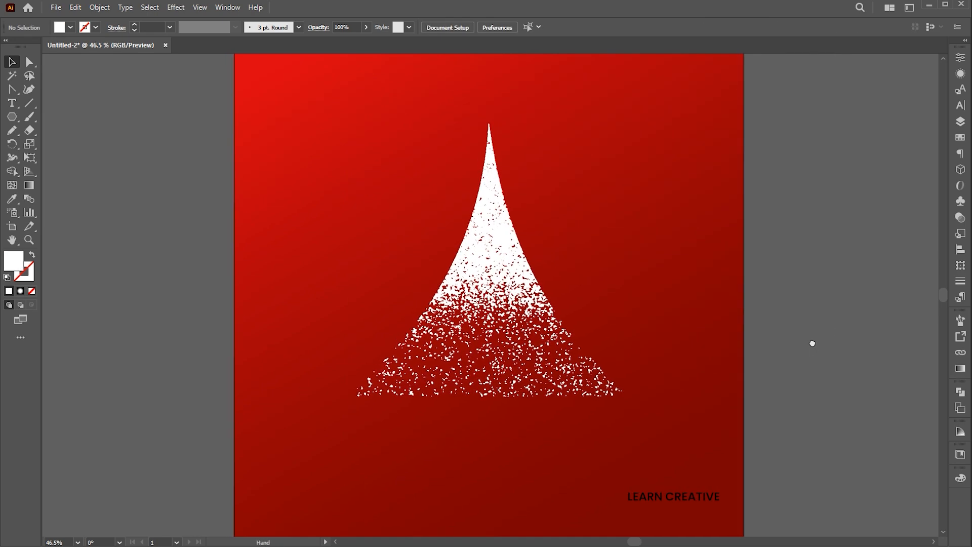
{"action": "scroll", "coordinate": [555, 398], "scroll_direction": "up", "scroll_amount": 5, "text": "alt"}
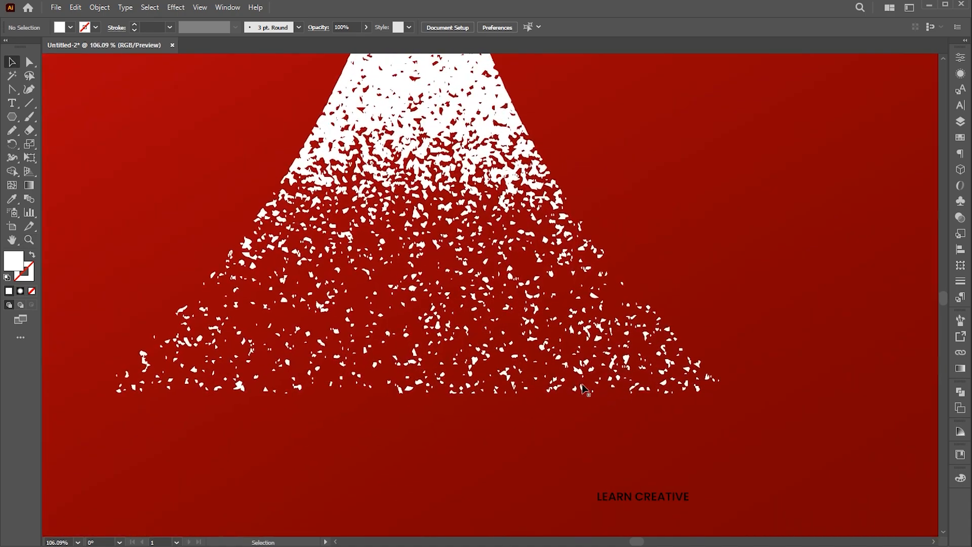
{"action": "double_click", "coordinate": [581, 391]}
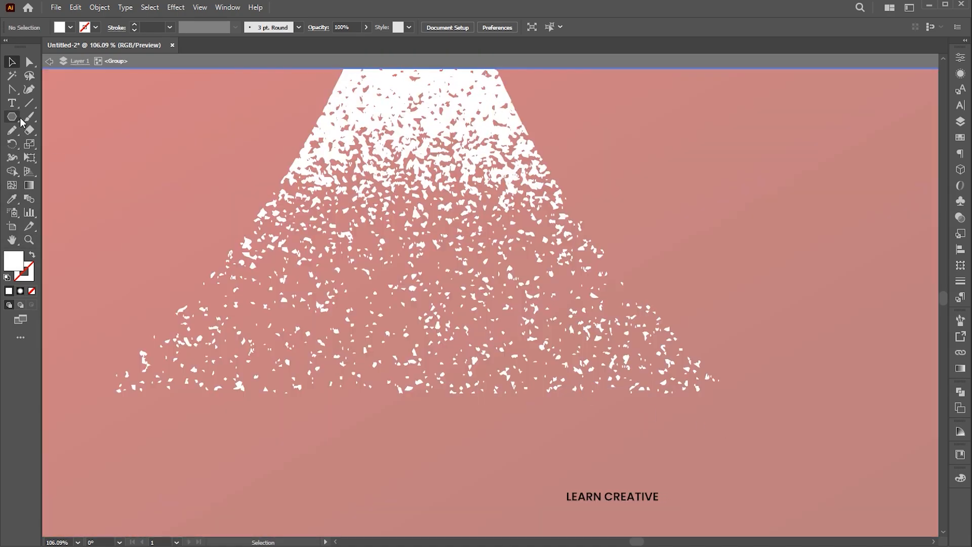
{"action": "left_click", "coordinate": [29, 76]}
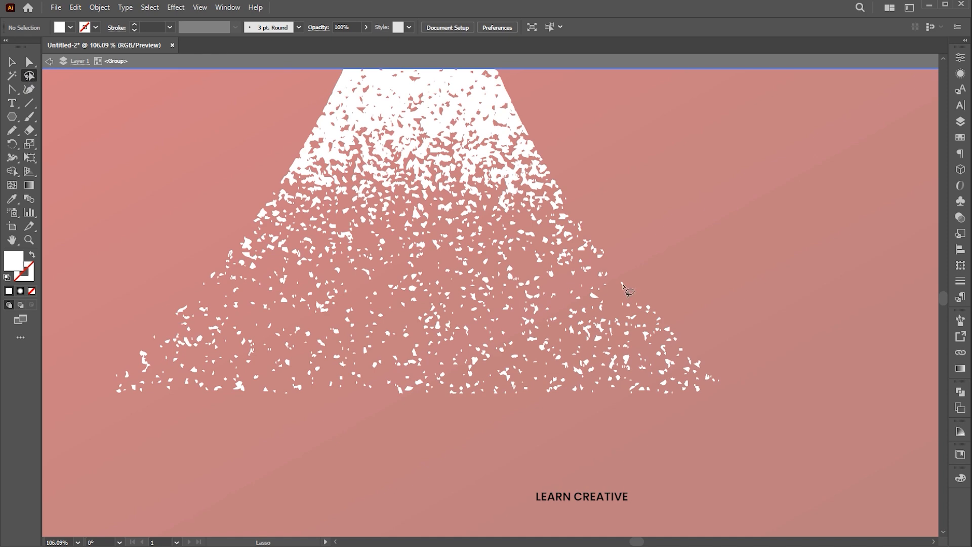
{"action": "key", "text": "Escape"}
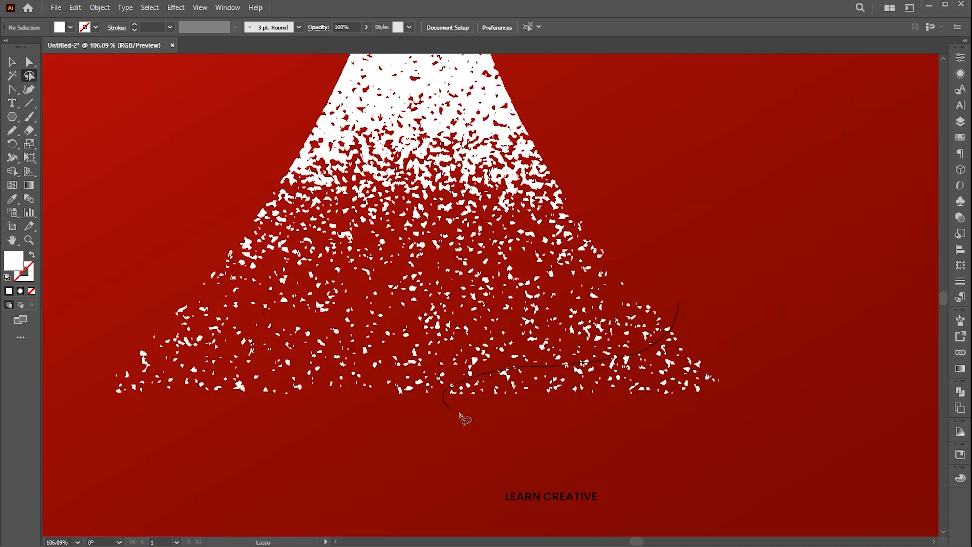
{"action": "left_click_drag", "start_coordinate": [740, 384], "coordinate": [729, 310]}
{"action": "key", "text": "Delete"}
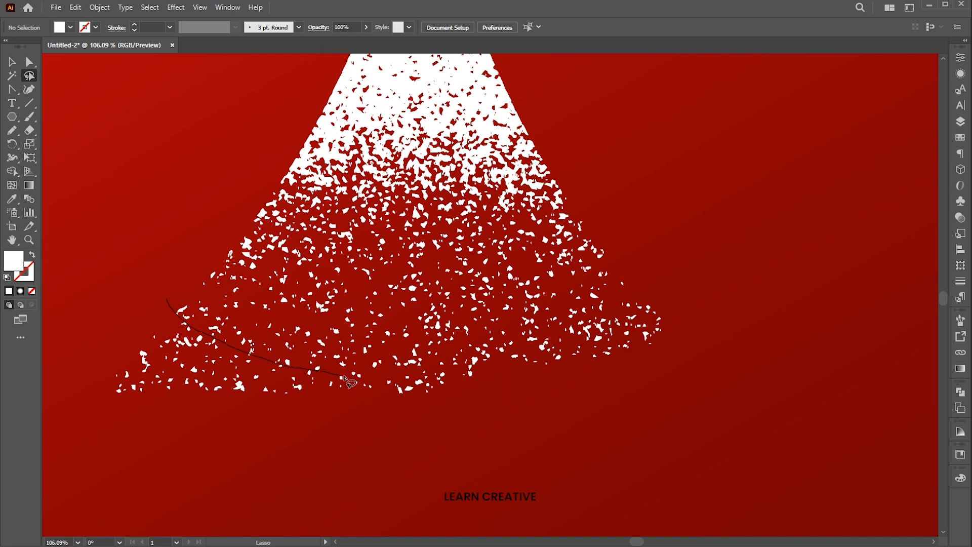
- Lasso the white grains in the triangle's lower left corner and delete them
{"action": "mouse_move", "coordinate": [327, 418]}
{"action": "left_mouse_down"}
{"action": "mouse_move", "coordinate": [98, 375]}
{"action": "mouse_move", "coordinate": [167, 304]}
{"action": "left_mouse_up"}
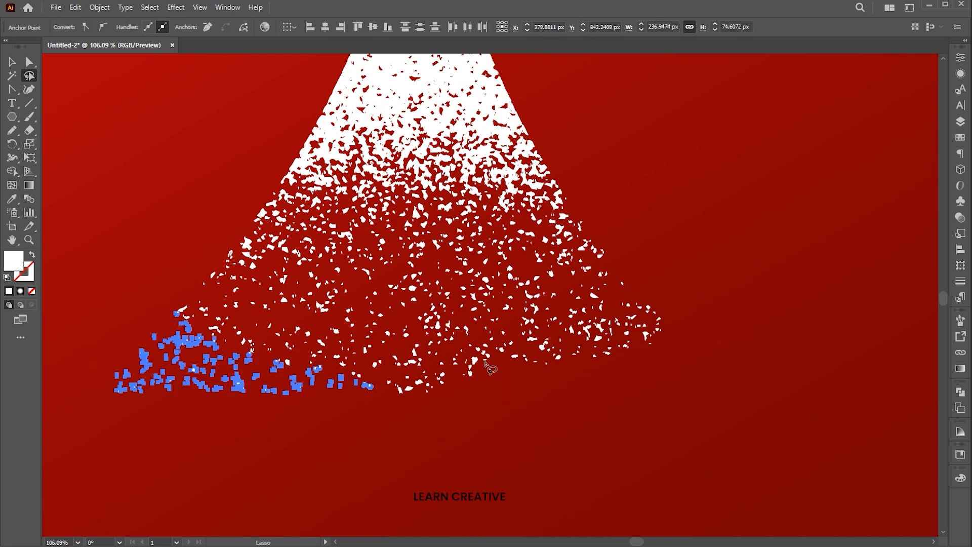
{"action": "key", "text": "Delete"}
{"action": "key", "text": "v"}
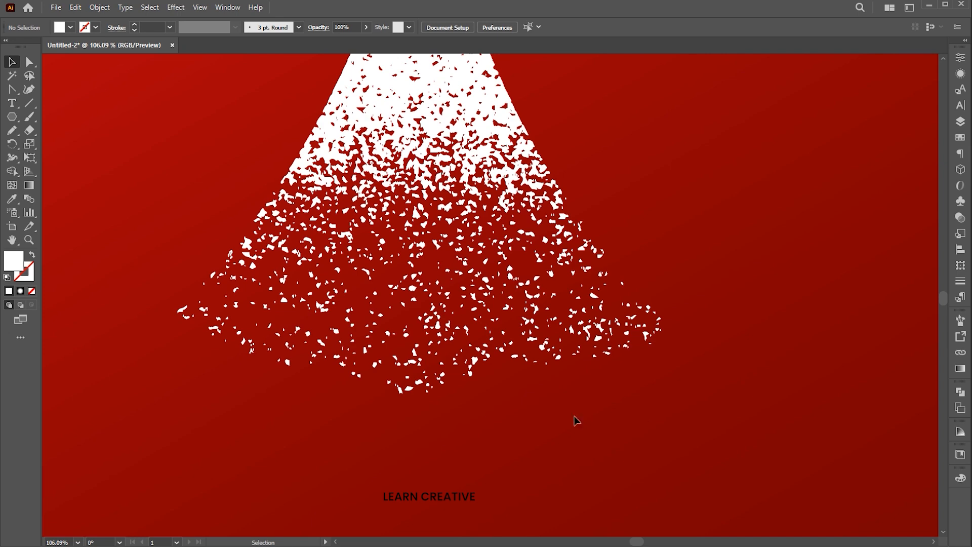
- Isolate the speckled group and move individual grains along its lower edge and corners to loosen the outline
{"action": "double_click", "coordinate": [414, 384]}
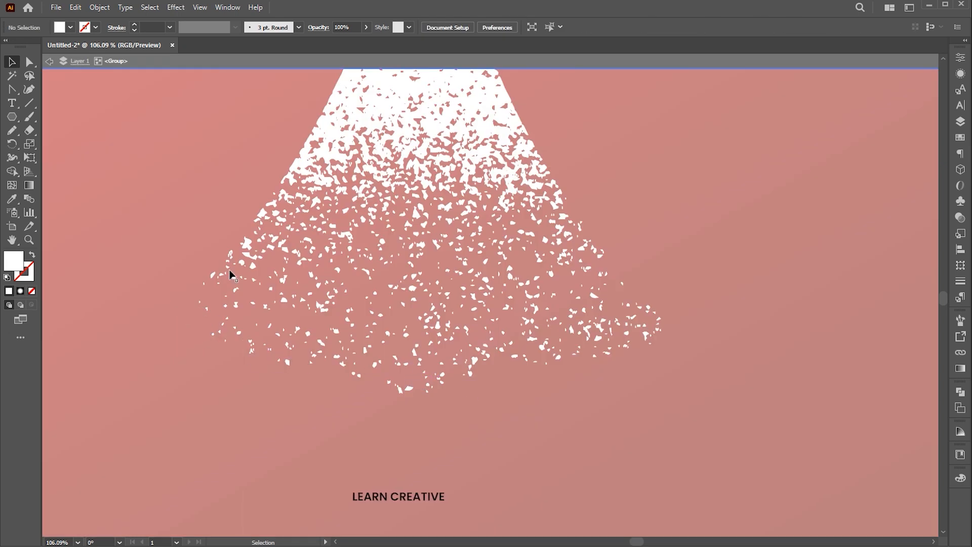
{"action": "left_click_drag", "start_coordinate": [611, 274], "coordinate": [598, 266]}
{"action": "left_click", "coordinate": [467, 365]}
{"action": "left_click", "coordinate": [329, 293]}
{"action": "left_click", "coordinate": [526, 310]}
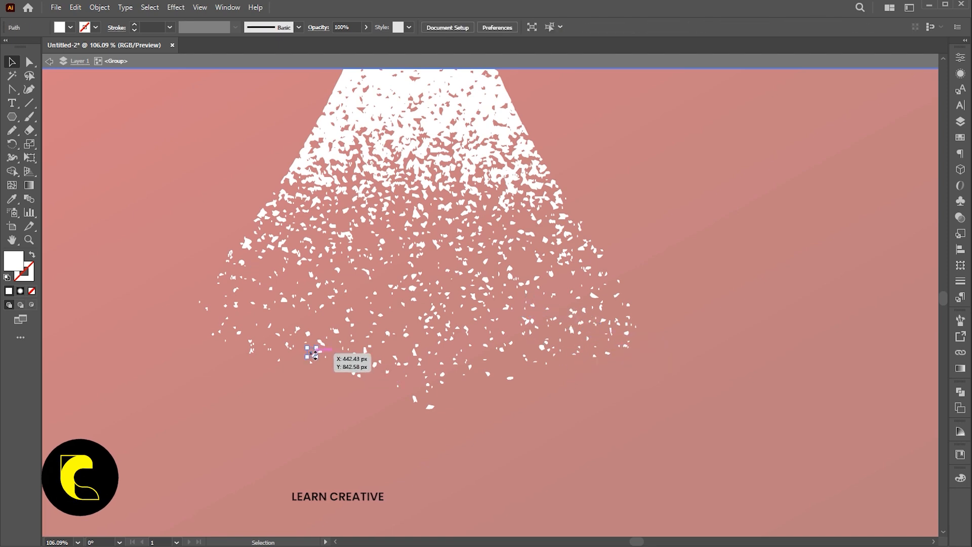
{"action": "left_click_drag", "start_coordinate": [423, 380], "coordinate": [460, 386]}
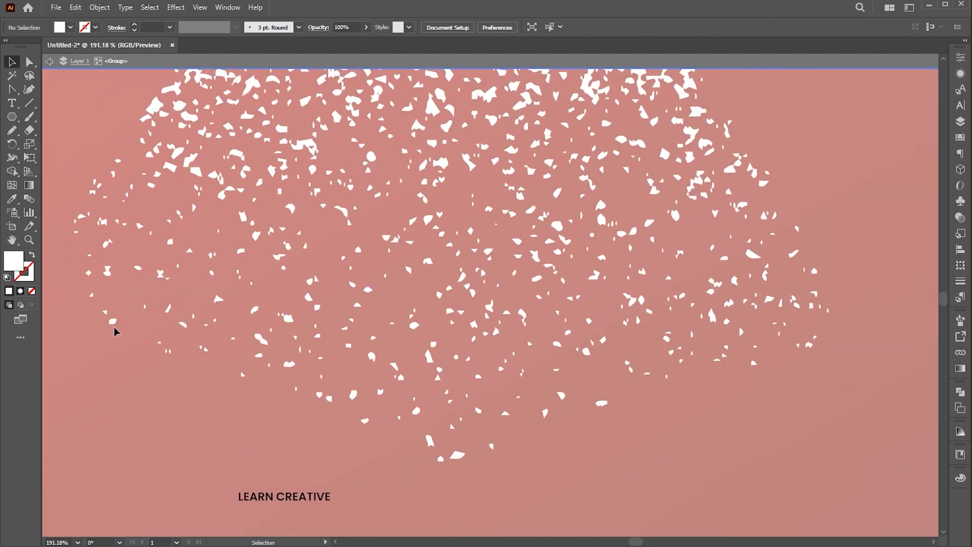
- Reposition more stray grains around the tree's base, delete an outlying one and exit isolation mode
{"action": "left_click_drag", "start_coordinate": [112, 322], "coordinate": [126, 285]}
{"action": "left_click_drag", "start_coordinate": [105, 312], "coordinate": [149, 294]}
{"action": "left_click_drag", "start_coordinate": [452, 426], "coordinate": [396, 441]}
{"action": "left_click_drag", "start_coordinate": [478, 411], "coordinate": [439, 484]}
{"action": "left_click", "coordinate": [457, 455]}
{"action": "key", "text": "Delete"}
{"action": "left_click_drag", "start_coordinate": [586, 352], "coordinate": [530, 350]}
{"action": "double_click", "coordinate": [647, 298]}
{"action": "key", "text": "ctrl+0"}
{"action": "key", "text": "z"}
{"action": "left_click_drag", "start_coordinate": [515, 273], "coordinate": [613, 256]}
{"action": "key", "text": "v"}
{"action": "left_click", "coordinate": [530, 272]}
{"action": "left_click", "coordinate": [610, 197]}
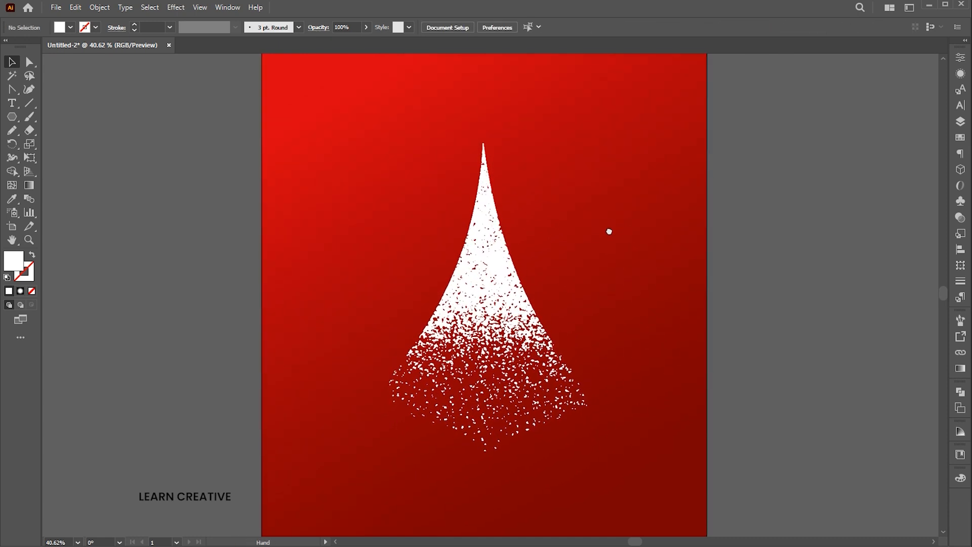
- Create a 4-point star with radii 184.5687 px and 43.5205 px beside the tree and scale it to about 222 px wide
{"action": "left_click", "coordinate": [12, 116]}
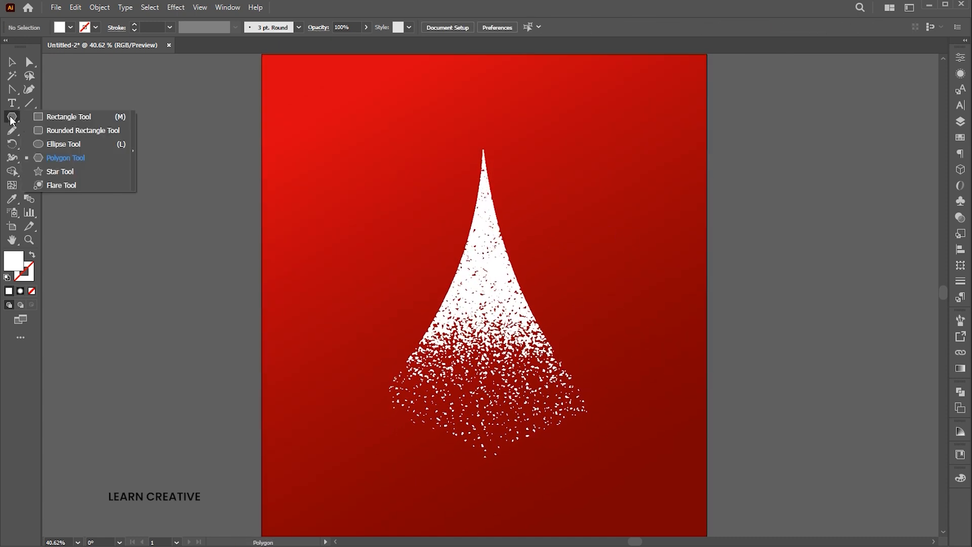
{"action": "left_click", "coordinate": [59, 173]}
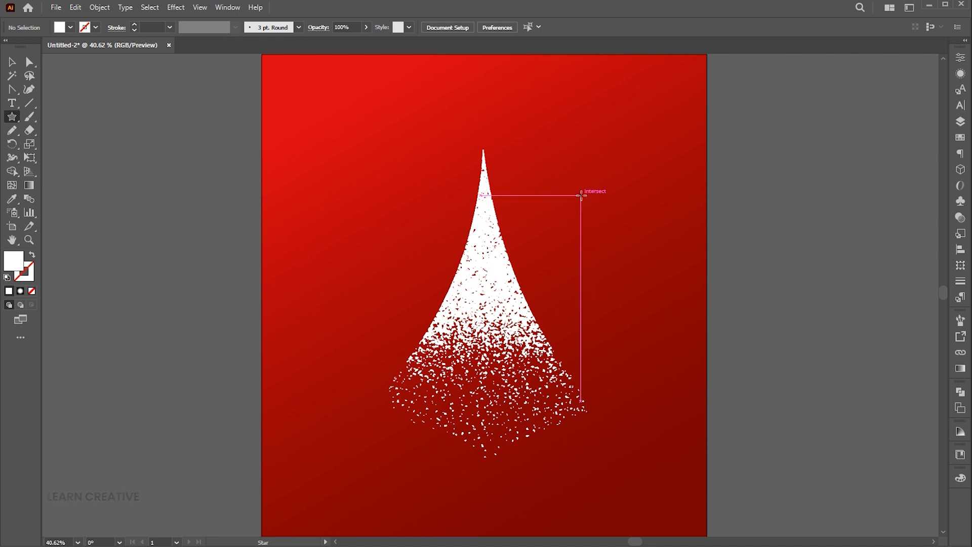
{"action": "left_click", "coordinate": [581, 196]}
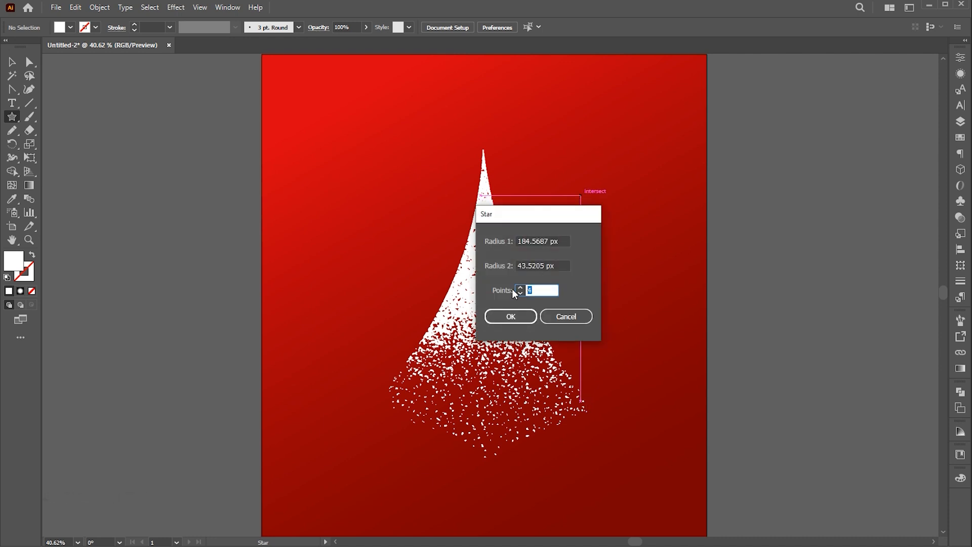
{"action": "left_click", "coordinate": [511, 316]}
{"action": "key", "text": "v"}
{"action": "left_click_drag", "start_coordinate": [657, 120], "coordinate": [627, 150]}
- Fill the star with the pale yellow F5D687 colour sampled from the palette above the artboard
{"action": "scroll", "coordinate": [183, 248], "scroll_direction": "up", "scroll_amount": 5}
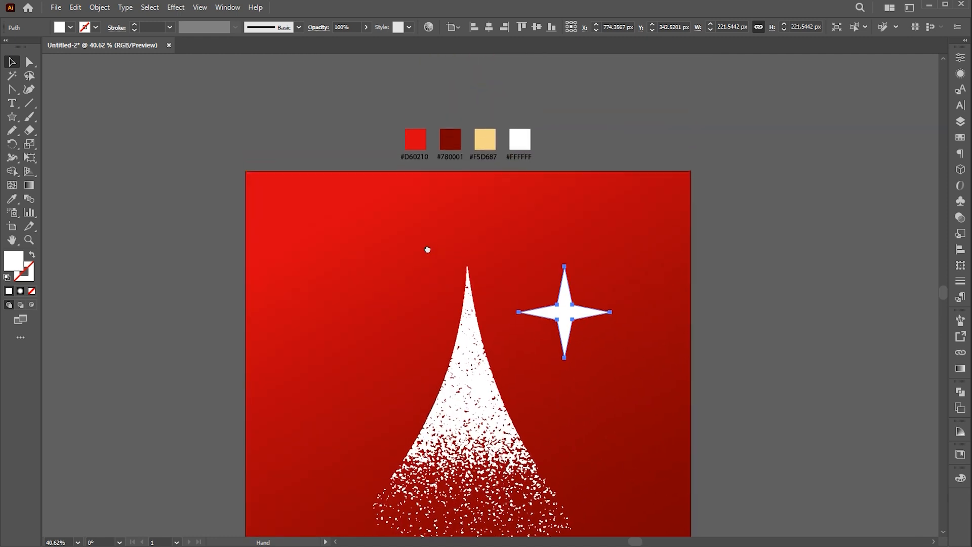
{"action": "key", "text": "i"}
{"action": "left_click", "coordinate": [487, 141]}
{"action": "left_click_drag", "start_coordinate": [624, 292], "coordinate": [637, 235]}
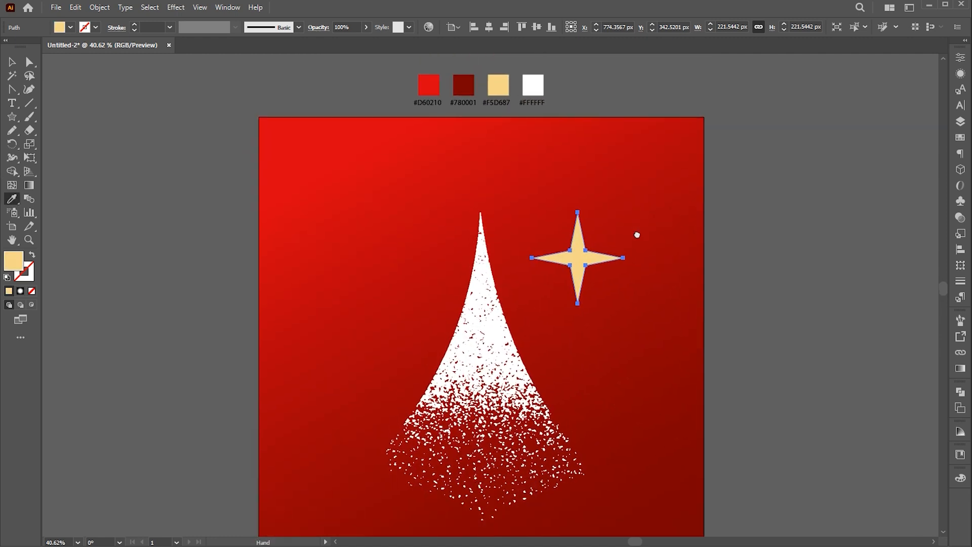
- Apply an Outer Glow to the star in Screen mode with colour FFD400, 75% opacity and 5 px blur
{"action": "left_click", "coordinate": [178, 8]}
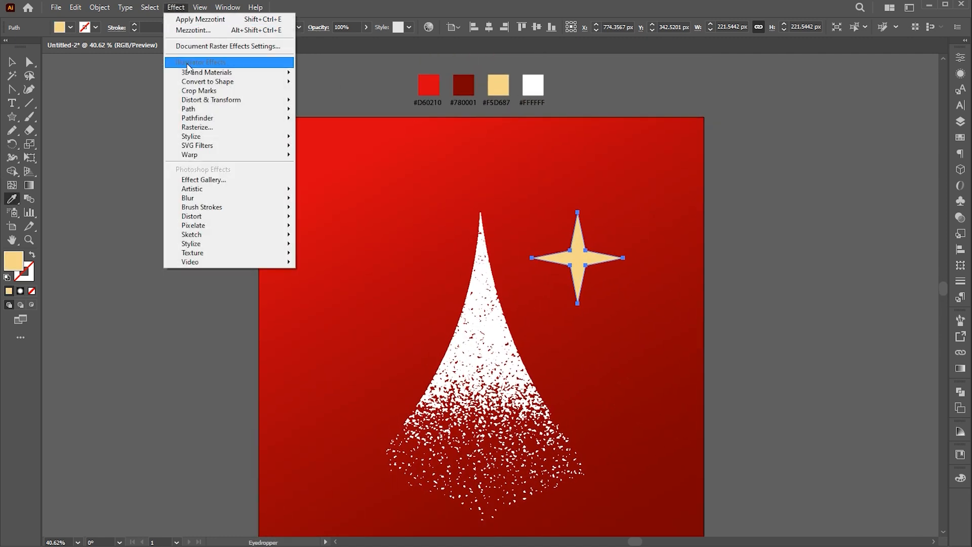
{"action": "mouse_move", "coordinate": [225, 136]}
{"action": "left_click", "coordinate": [351, 176]}
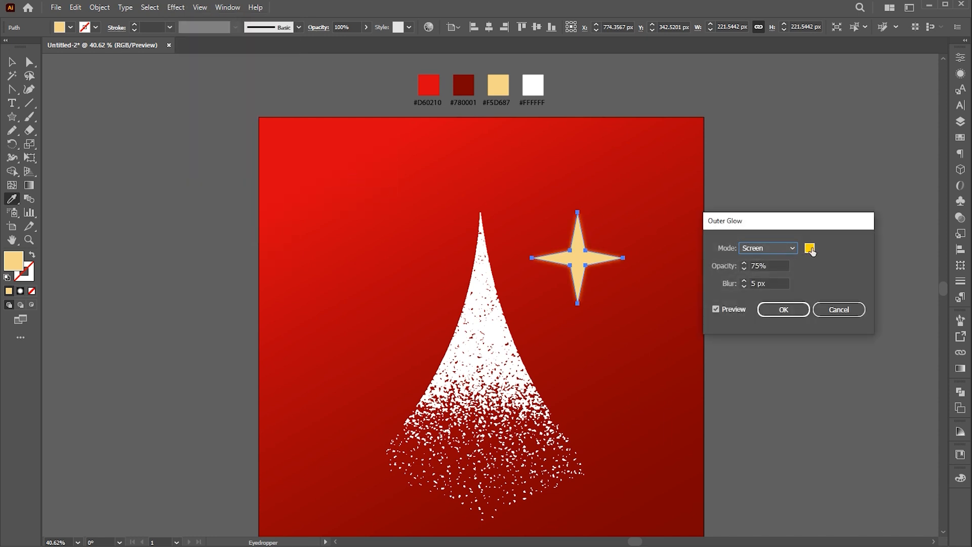
{"action": "left_click", "coordinate": [810, 248]}
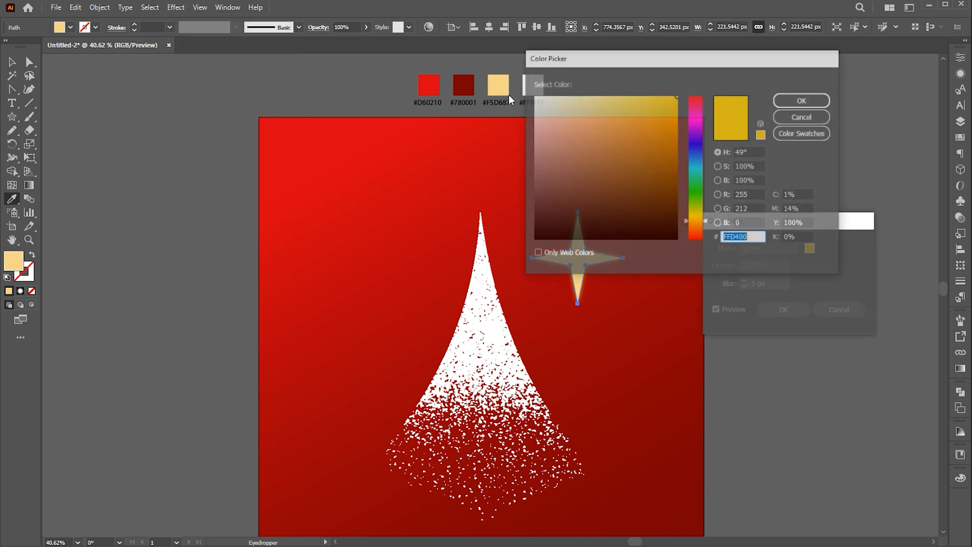
{"action": "left_click", "coordinate": [793, 104]}
{"action": "left_click", "coordinate": [783, 310]}
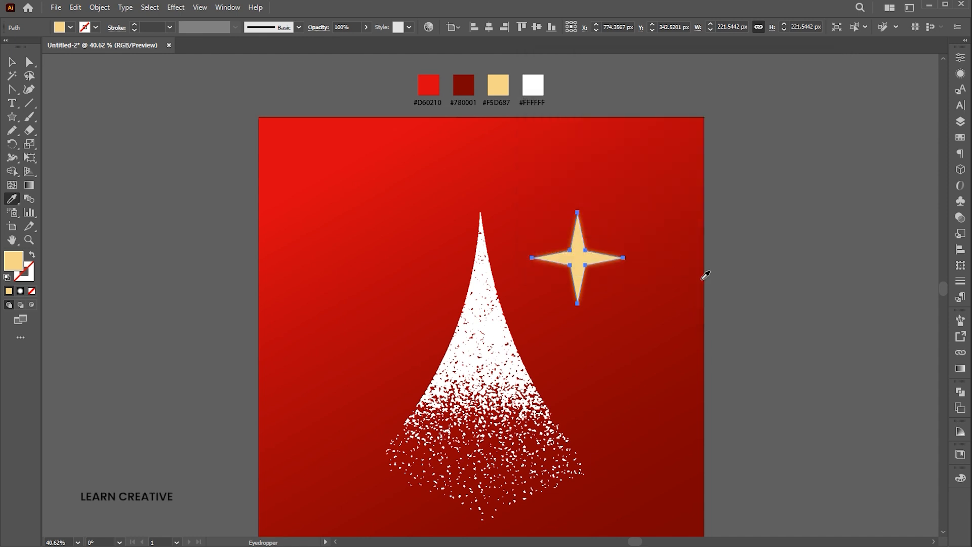
- Shrink the glowing star and place it just above the tip of the tree
{"action": "key", "text": "v"}
{"action": "left_click_drag", "start_coordinate": [626, 210], "coordinate": [485, 189]}
{"action": "left_click", "coordinate": [523, 182]}
- Duplicate the star into three small sparkles down the tree's left side, the lowest about 9 px wide
{"action": "left_click_drag", "start_coordinate": [483, 190], "coordinate": [423, 337], "text": "alt"}
{"action": "left_click", "coordinate": [481, 257]}
{"action": "left_click", "coordinate": [421, 255]}
{"action": "left_click", "coordinate": [575, 265]}
{"action": "left_click", "coordinate": [586, 278]}
{"action": "left_click_drag", "start_coordinate": [421, 254], "coordinate": [446, 257]}
{"action": "left_click_drag", "start_coordinate": [419, 340], "coordinate": [423, 356]}
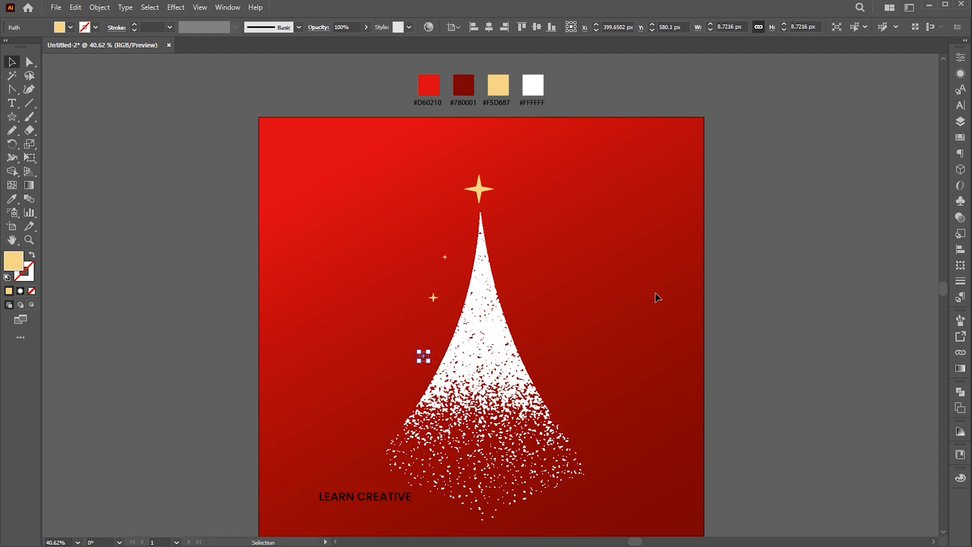
- Nudge the middle left sparkle towards the tree and copy all three left sparkles to the tree's right side
{"action": "left_click", "coordinate": [636, 308]}
{"action": "left_click_drag", "start_coordinate": [434, 298], "coordinate": [440, 304]}
{"action": "left_click_drag", "start_coordinate": [445, 258], "coordinate": [529, 272], "text": "alt"}
{"action": "left_click_drag", "start_coordinate": [441, 302], "coordinate": [527, 327], "text": "alt"}
{"action": "left_click_drag", "start_coordinate": [424, 357], "coordinate": [564, 370], "text": "alt"}
{"action": "left_click_drag", "start_coordinate": [596, 336], "coordinate": [592, 304]}
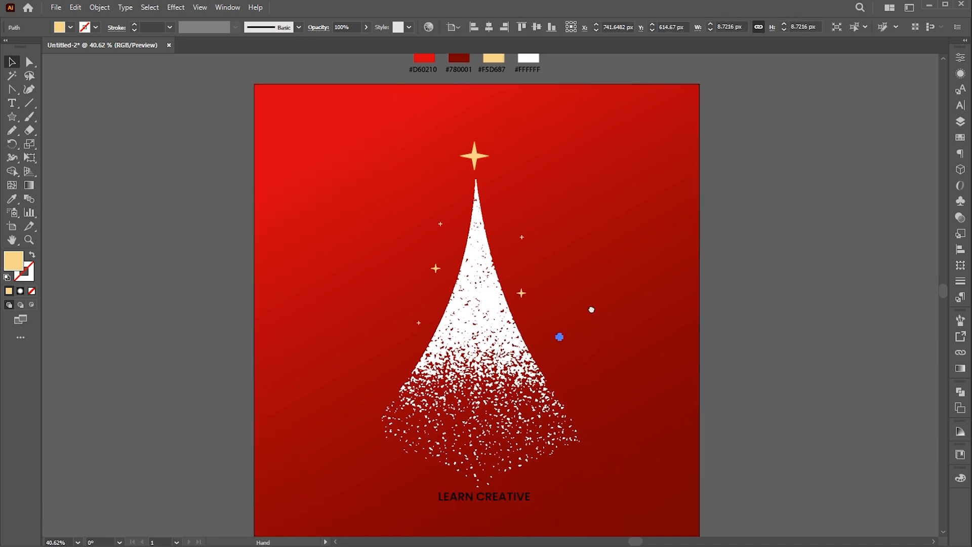
- Add one small sparkle copy, about 9 px wide, beside each lower corner of the tree
{"action": "left_click", "coordinate": [498, 269]}
{"action": "left_click_drag", "start_coordinate": [522, 240], "coordinate": [356, 408], "text": "alt"}
{"action": "left_click", "coordinate": [439, 265]}
{"action": "left_click_drag", "start_coordinate": [439, 223], "coordinate": [584, 406], "text": "alt"}
{"action": "left_click_drag", "start_coordinate": [630, 327], "coordinate": [640, 283]}
{"action": "scroll", "coordinate": [610, 267], "scroll_direction": "down", "scroll_amount": 2}
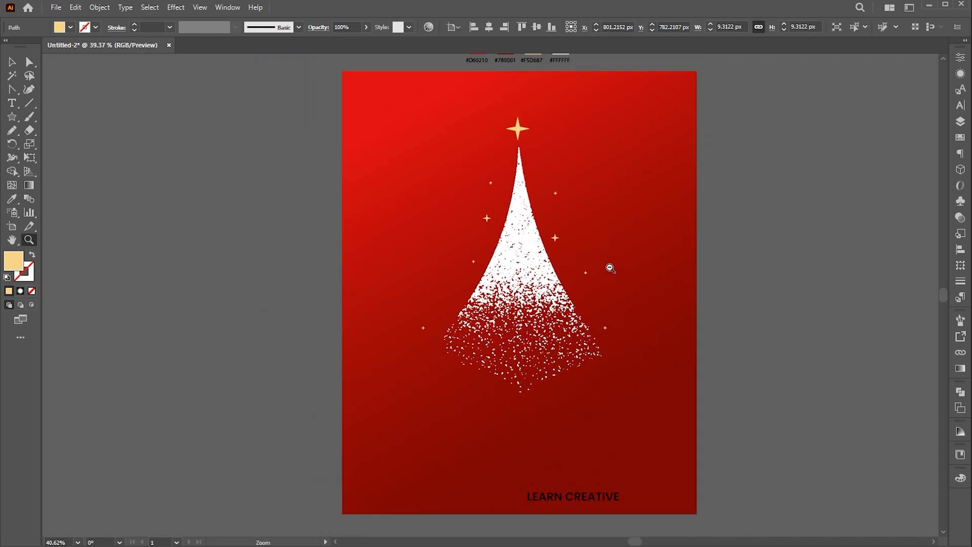
- Shorten the speckled tree group, keep the star just above its tip and widen the tree on both sides
{"action": "left_click_drag", "start_coordinate": [390, 367], "coordinate": [616, 325]}
{"action": "left_click", "coordinate": [499, 295]}
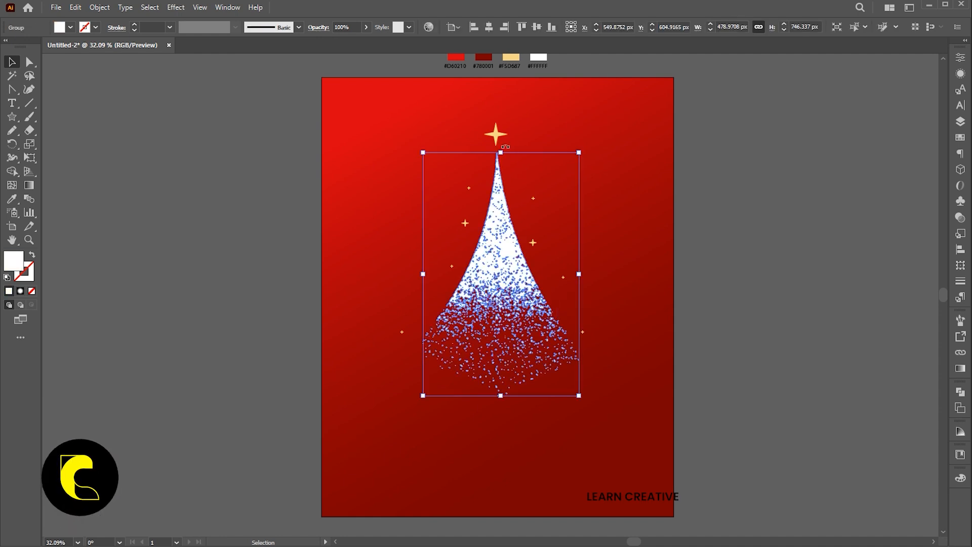
{"action": "mouse_move", "coordinate": [500, 153]}
{"action": "left_mouse_down"}
{"action": "mouse_move", "coordinate": [497, 167]}
{"action": "mouse_move", "coordinate": [496, 148]}
{"action": "left_mouse_up"}
{"action": "left_click", "coordinate": [679, 158]}
{"action": "left_click", "coordinate": [506, 218]}
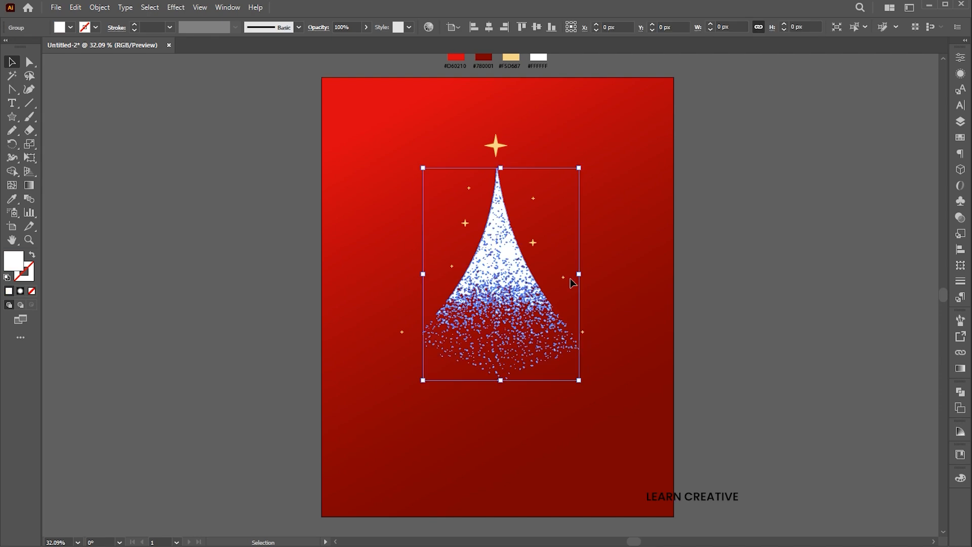
{"action": "left_click_drag", "start_coordinate": [579, 277], "coordinate": [594, 276]}
- Move the two lowest sparkles upwards and shift the third left sparkle slightly away from the widened tree
{"action": "key", "text": "z"}
{"action": "left_click_drag", "start_coordinate": [606, 318], "coordinate": [633, 316]}
{"action": "key", "text": "v"}
{"action": "left_click", "coordinate": [631, 306]}
{"action": "left_click_drag", "start_coordinate": [583, 334], "coordinate": [592, 298]}
{"action": "left_click_drag", "start_coordinate": [360, 336], "coordinate": [369, 293]}
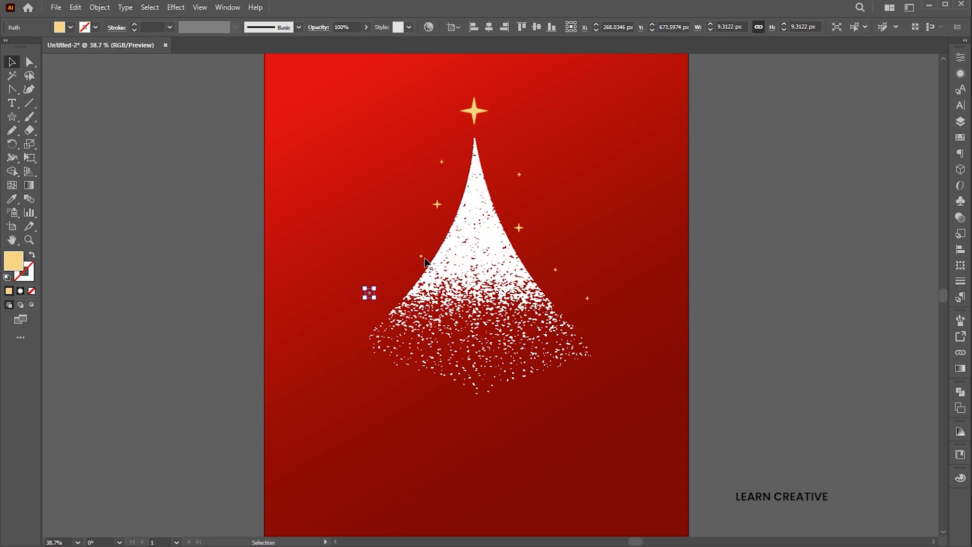
{"action": "left_click_drag", "start_coordinate": [421, 255], "coordinate": [406, 257]}
- Select the tree with all its stars, move them slightly down the poster and deselect them
{"action": "key", "text": "space"}
{"action": "left_click_drag", "start_coordinate": [584, 248], "coordinate": [594, 287]}
{"action": "key", "text": "z"}
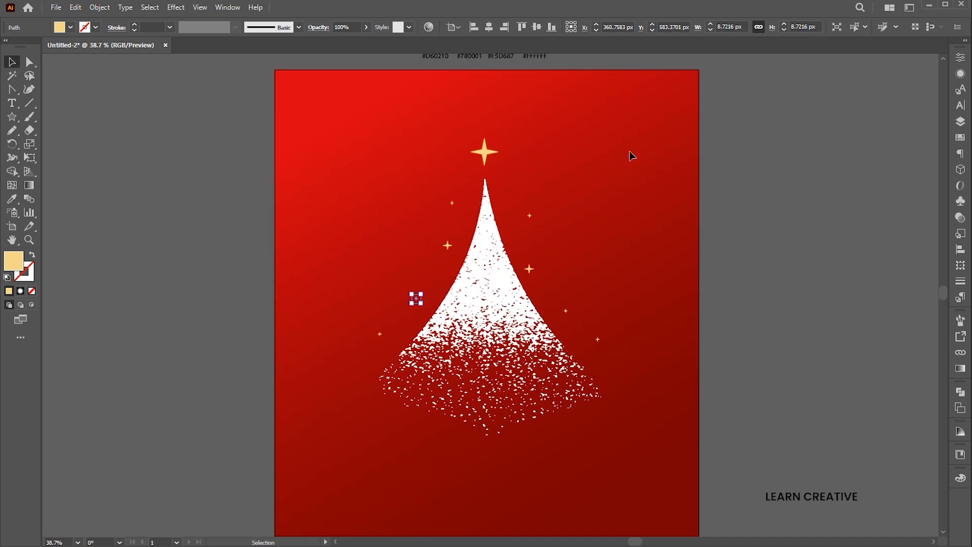
{"action": "key", "text": "v"}
{"action": "left_click_drag", "start_coordinate": [639, 135], "coordinate": [337, 431]}
{"action": "left_click_drag", "start_coordinate": [508, 297], "coordinate": [506, 318]}
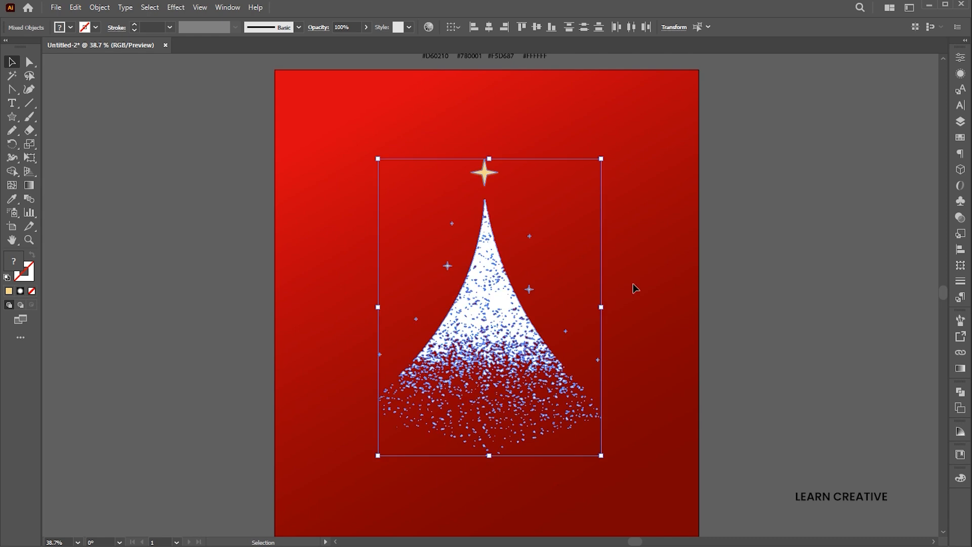
{"action": "left_click", "coordinate": [633, 285]}
{"action": "key", "text": "space"}
{"action": "left_click_drag", "start_coordinate": [611, 222], "coordinate": [612, 235]}
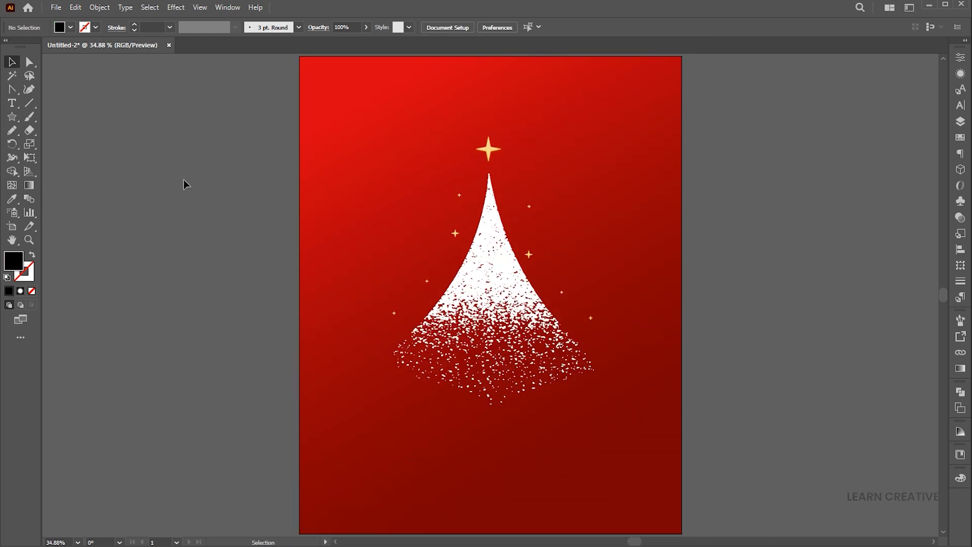
- Add the text "25 december" above the star at the top of the poster
{"action": "key", "text": "t"}
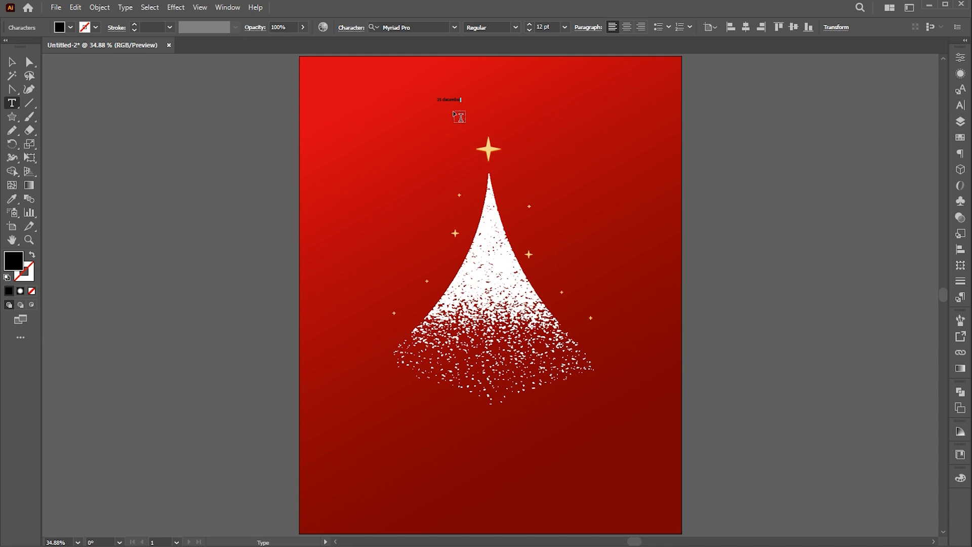
{"action": "key", "text": "Escape"}
{"action": "key", "text": "z"}
{"action": "left_click_drag", "start_coordinate": [470, 95], "coordinate": [800, 160]}
{"action": "key", "text": "v"}
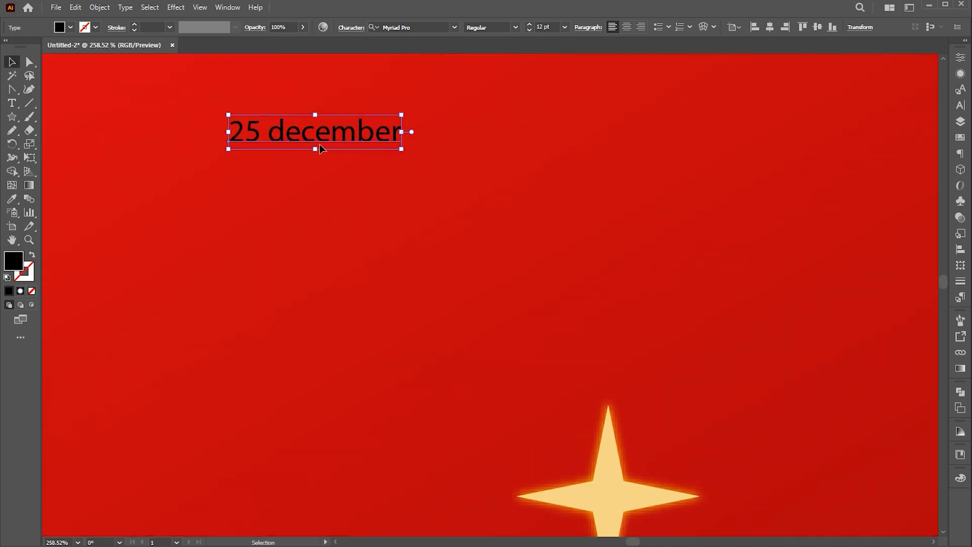
- Move the date text closer to the poster's centre and change its case to uppercase
{"action": "left_click_drag", "start_coordinate": [295, 143], "coordinate": [419, 175]}
{"action": "left_click", "coordinate": [125, 7]}
{"action": "mouse_move", "coordinate": [178, 185]}
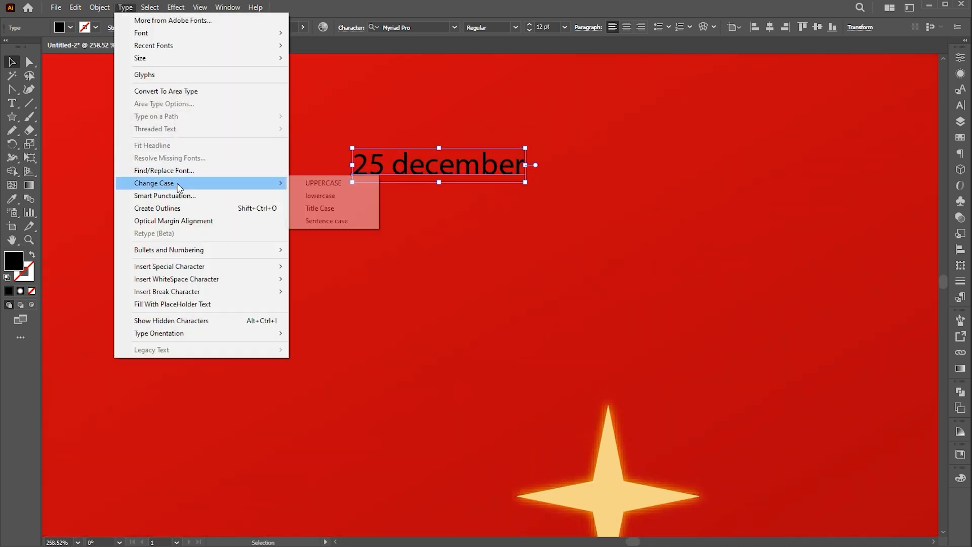
{"action": "left_click", "coordinate": [324, 183]}
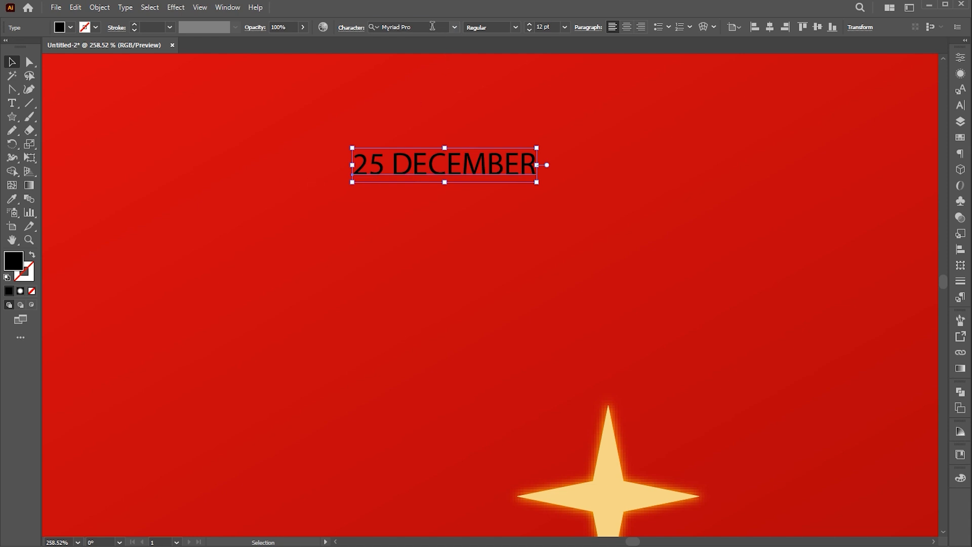
- Set the date text's font to Vogue Regular and its fill colour to white
{"action": "type", "text": "vog"}
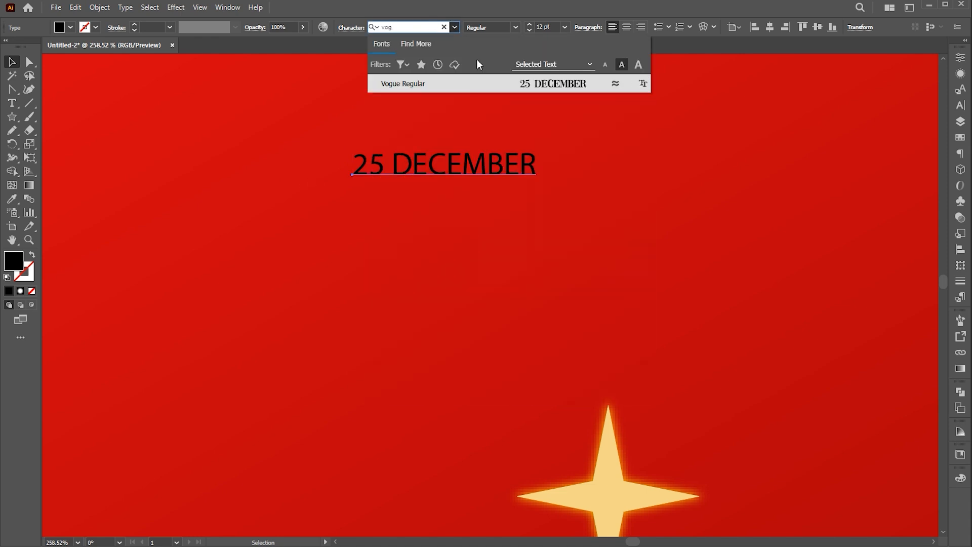
{"action": "left_click", "coordinate": [500, 85]}
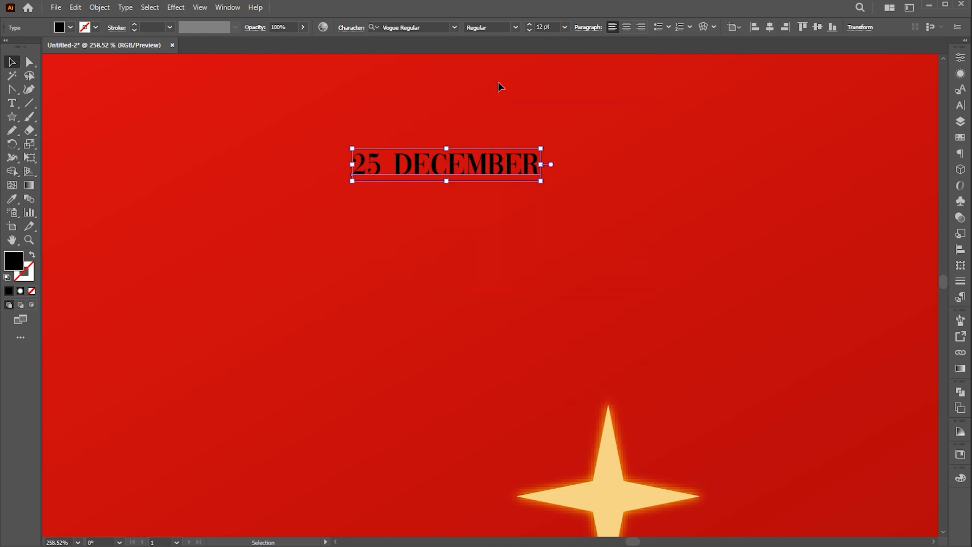
{"action": "double_click", "coordinate": [14, 267]}
{"action": "left_click", "coordinate": [552, 102]}
{"action": "left_click", "coordinate": [534, 96]}
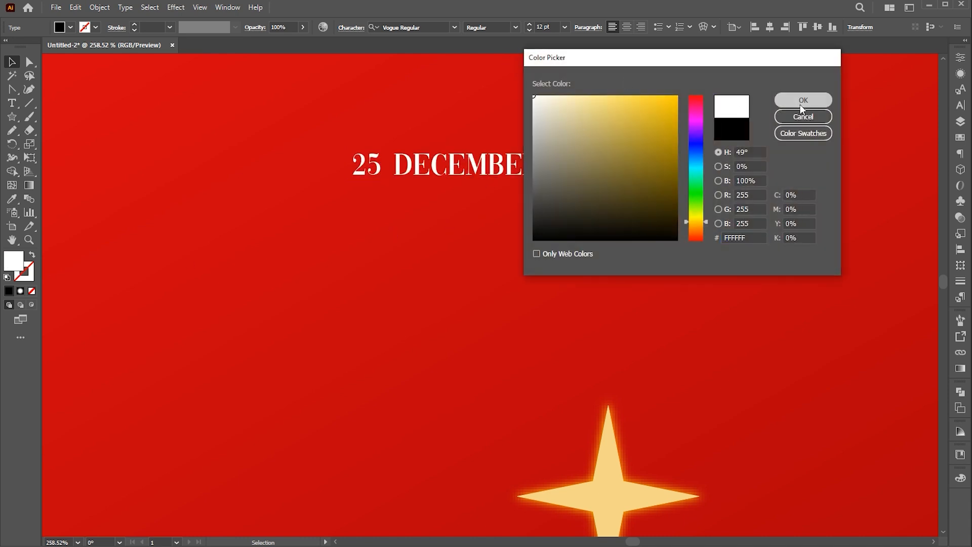
{"action": "left_click", "coordinate": [803, 101]}
- Set the letter tracking of the date text to 200
{"action": "double_click", "coordinate": [522, 163]}
{"action": "left_click_drag", "start_coordinate": [522, 163], "coordinate": [524, 149]}
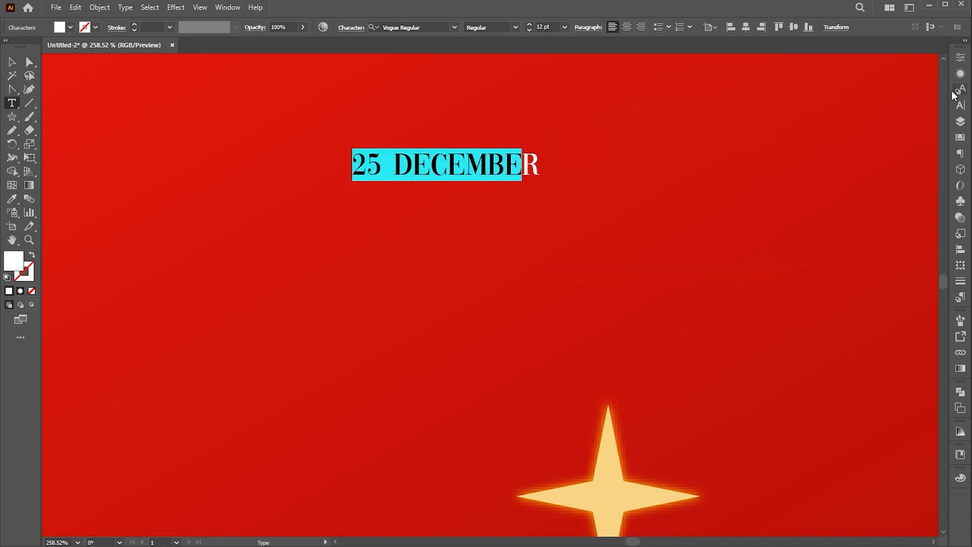
{"action": "left_click", "coordinate": [961, 105]}
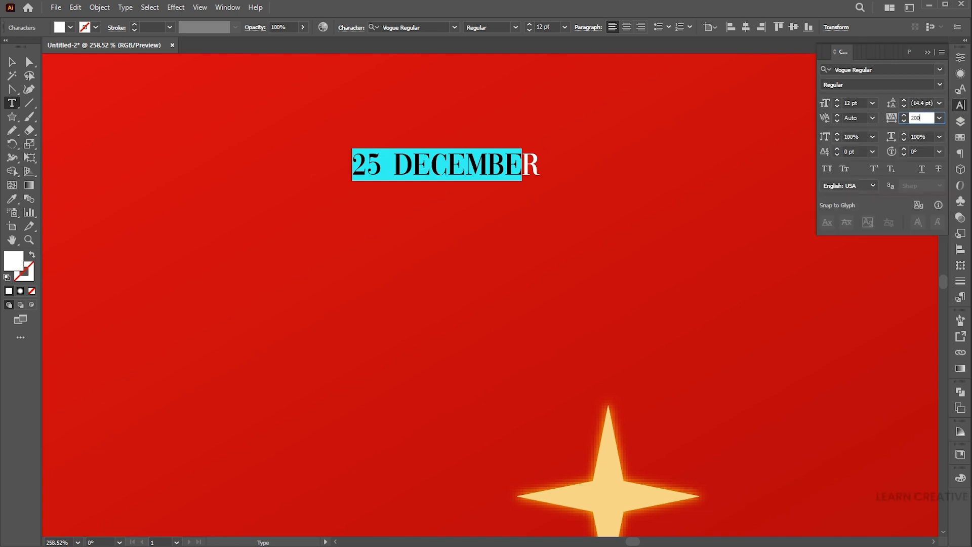
{"action": "type", "text": "200"}
{"action": "key", "text": "Return"}
{"action": "key", "text": "Escape"}
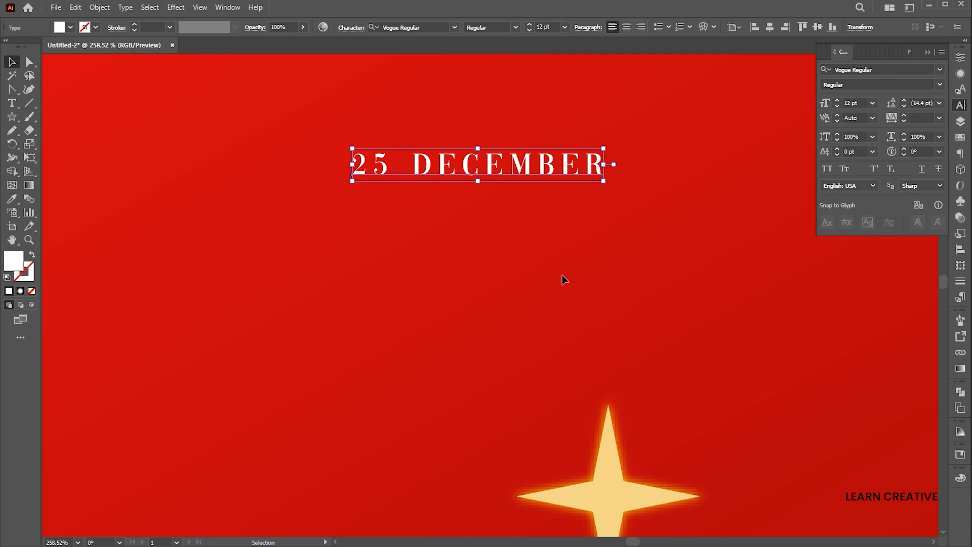
- Centre the date text horizontally on the poster, enlarge it to about 25 pt and deselect it
{"action": "key", "text": "ctrl+0"}
{"action": "left_click", "coordinate": [771, 28]}
{"action": "left_click", "coordinate": [593, 106]}
{"action": "left_click", "coordinate": [508, 109]}
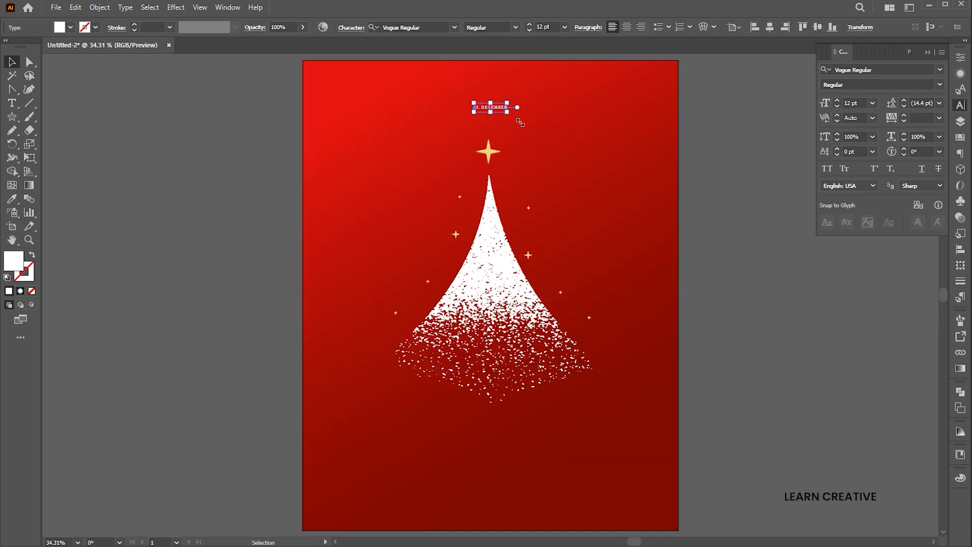
{"action": "left_click_drag", "start_coordinate": [507, 112], "coordinate": [526, 93]}
{"action": "left_click", "coordinate": [574, 147]}
- Move the tree and all its stars up closer to the date text and deselect them
{"action": "left_click_drag", "start_coordinate": [568, 160], "coordinate": [581, 131]}
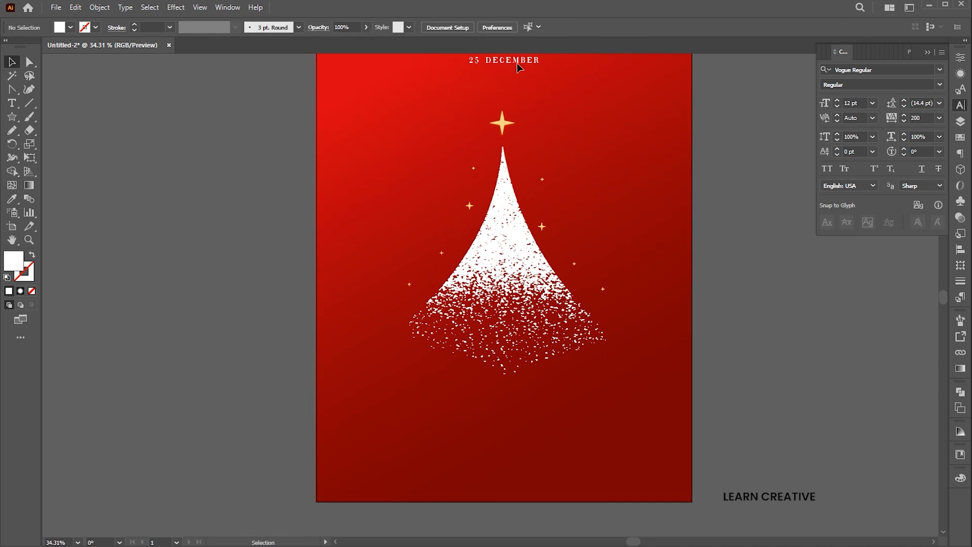
{"action": "left_click_drag", "start_coordinate": [631, 103], "coordinate": [419, 385]}
{"action": "left_click_drag", "start_coordinate": [518, 253], "coordinate": [518, 226]}
{"action": "left_click", "coordinate": [647, 144]}
{"action": "left_click_drag", "start_coordinate": [646, 145], "coordinate": [635, 169]}
- Duplicate the date text straight down below the tree and change the copy's wording to "MERRY"
{"action": "left_click_drag", "start_coordinate": [527, 87], "coordinate": [527, 431]}
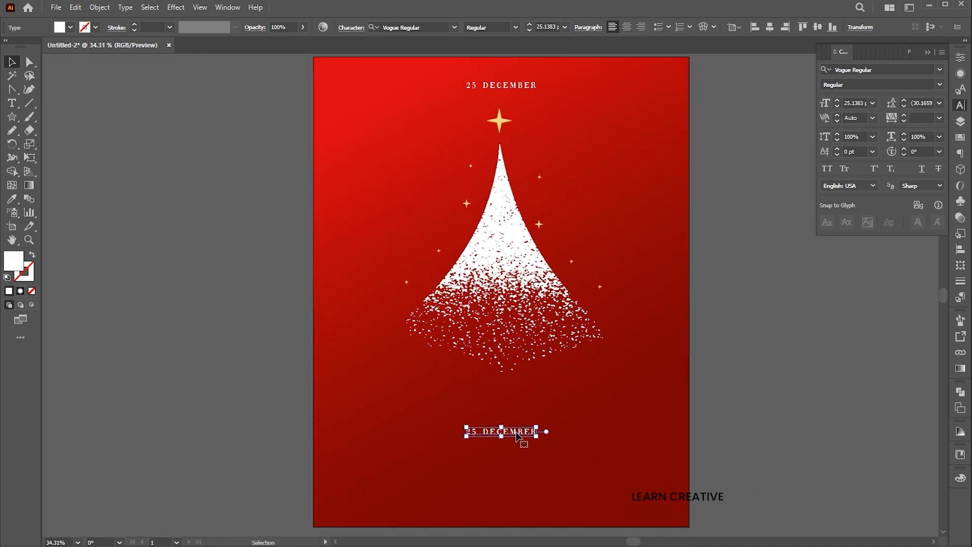
{"action": "key", "text": "Return"}
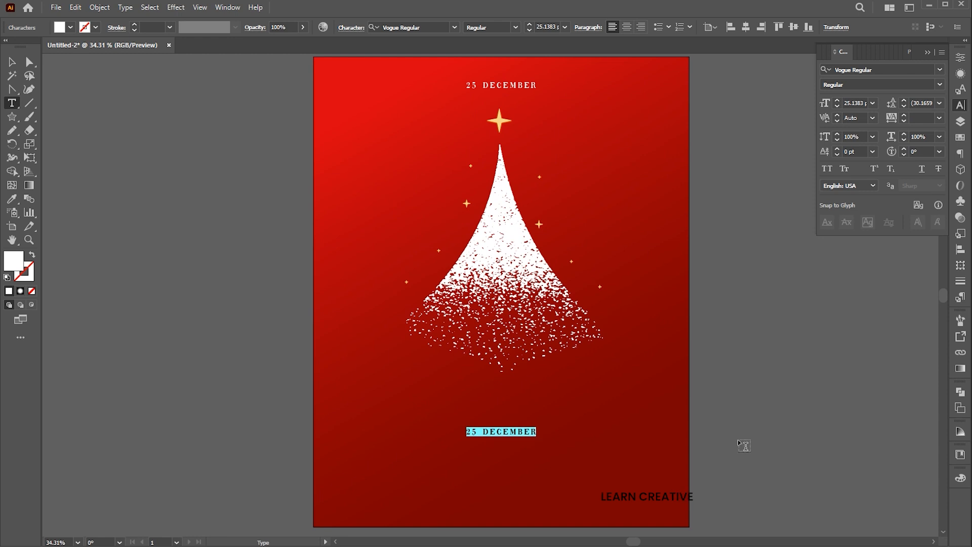
{"action": "type", "text": "MERRY"}
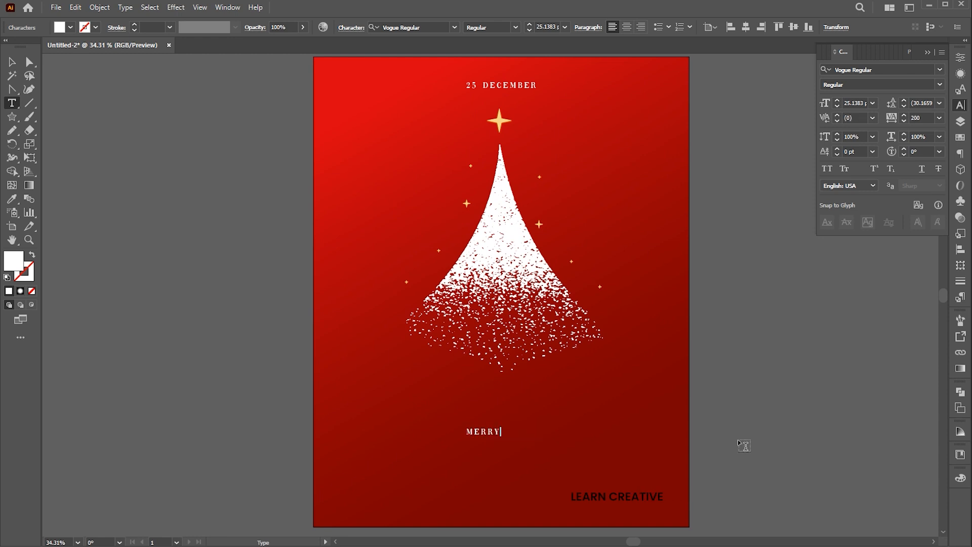
{"action": "key", "text": "Escape"}
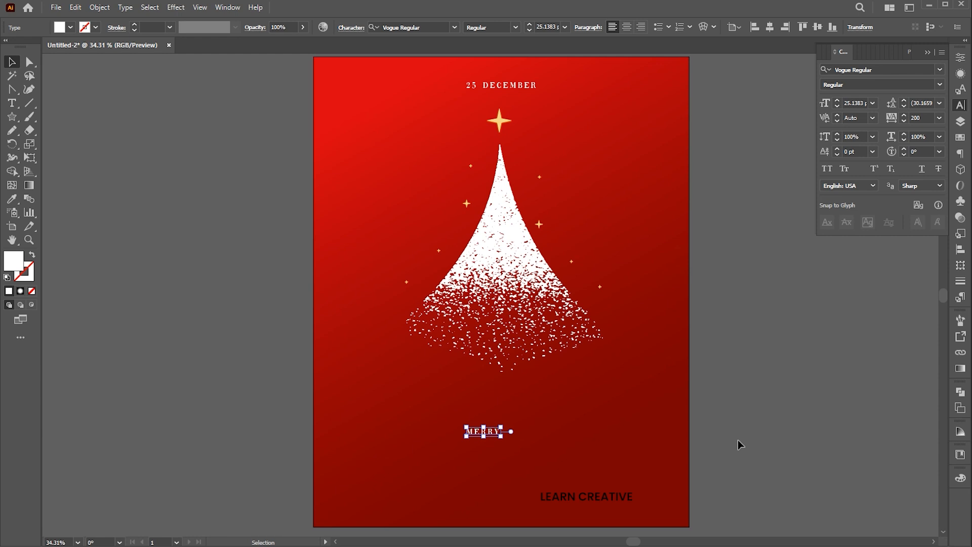
- Give the MERRY text the top star's yellow fill and enlarge it to about 54 pt just beneath the tree
{"action": "key", "text": "i"}
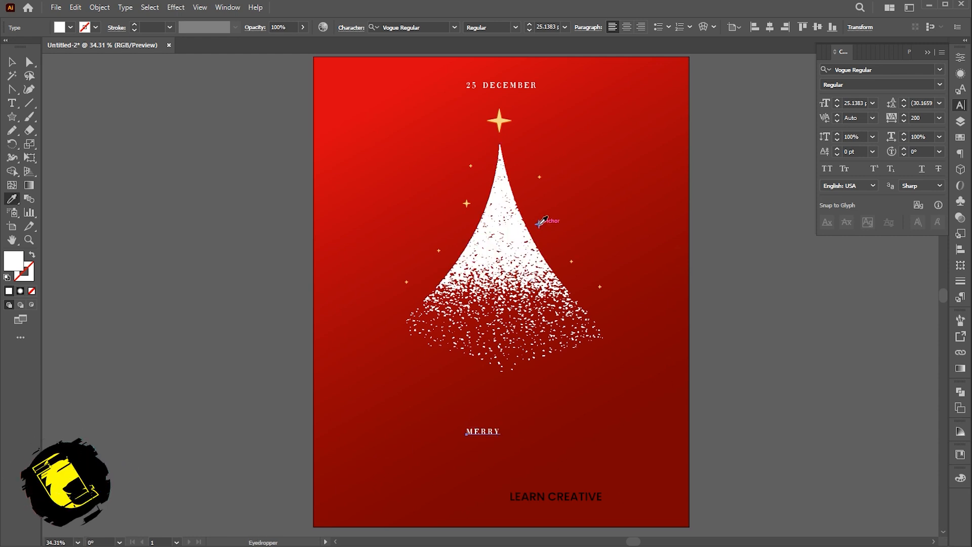
{"action": "left_click", "coordinate": [499, 116]}
{"action": "key", "text": "v"}
{"action": "left_click", "coordinate": [643, 243]}
{"action": "left_click", "coordinate": [497, 433]}
- Duplicate the MERRY text directly below itself and replace the copy's wording with "CHRISTMAS"
{"action": "left_click_drag", "start_coordinate": [516, 445], "coordinate": [524, 427]}
{"action": "key", "text": "t"}
{"action": "key", "text": "ctrl+a"}
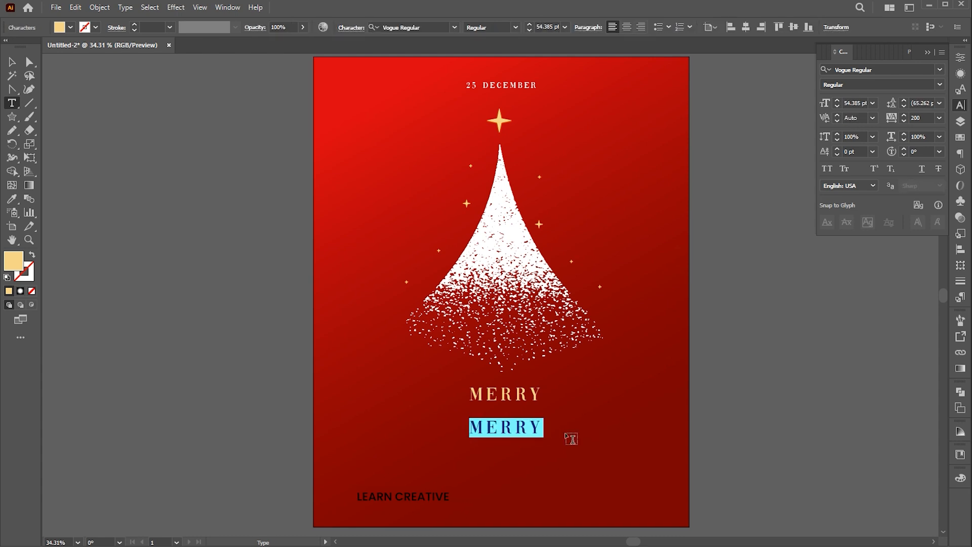
{"action": "type", "text": "CHRISTMAS"}
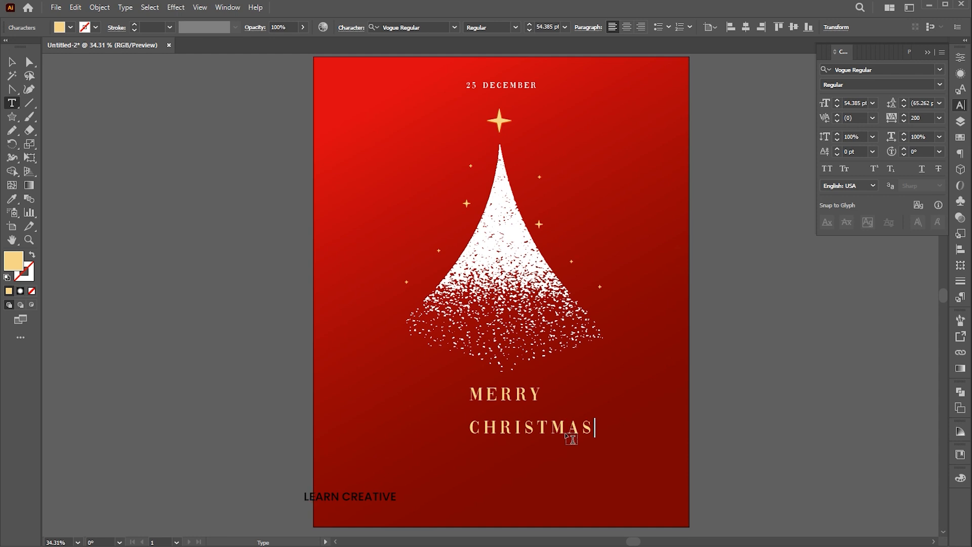
{"action": "key", "text": "Escape"}
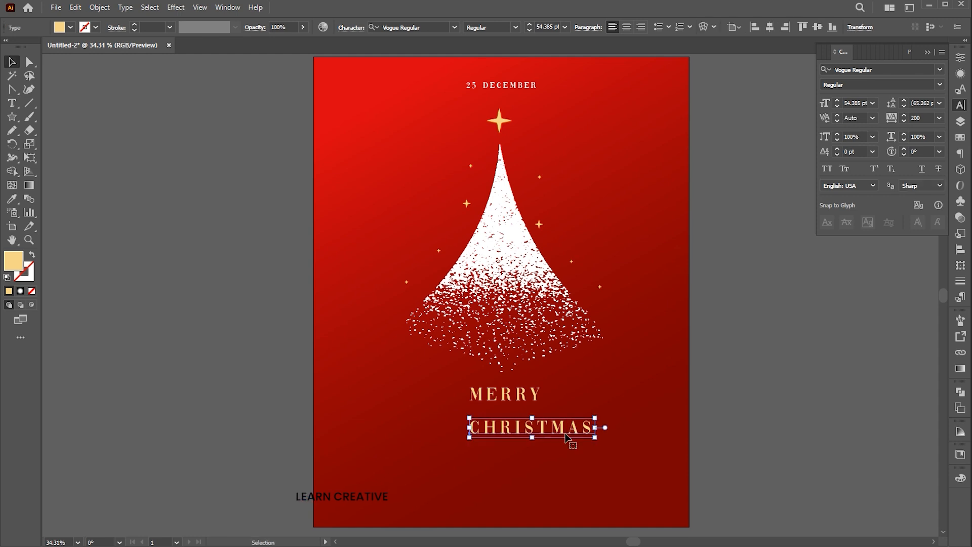
- Set the Christmas text's font to Regista and change its case to Title Case
{"action": "left_click", "coordinate": [431, 27]}
{"action": "type", "text": "regi"}
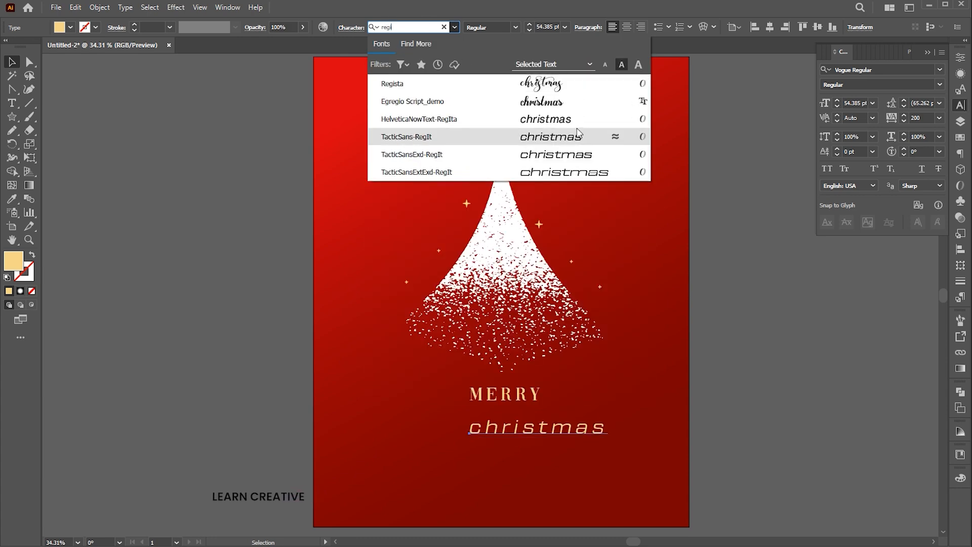
{"action": "left_click", "coordinate": [550, 86]}
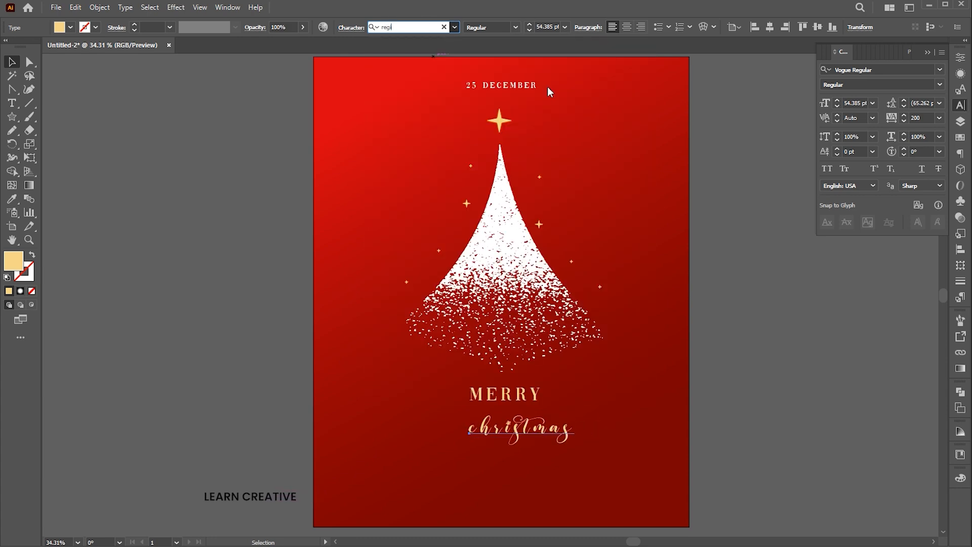
{"action": "left_click", "coordinate": [125, 7]}
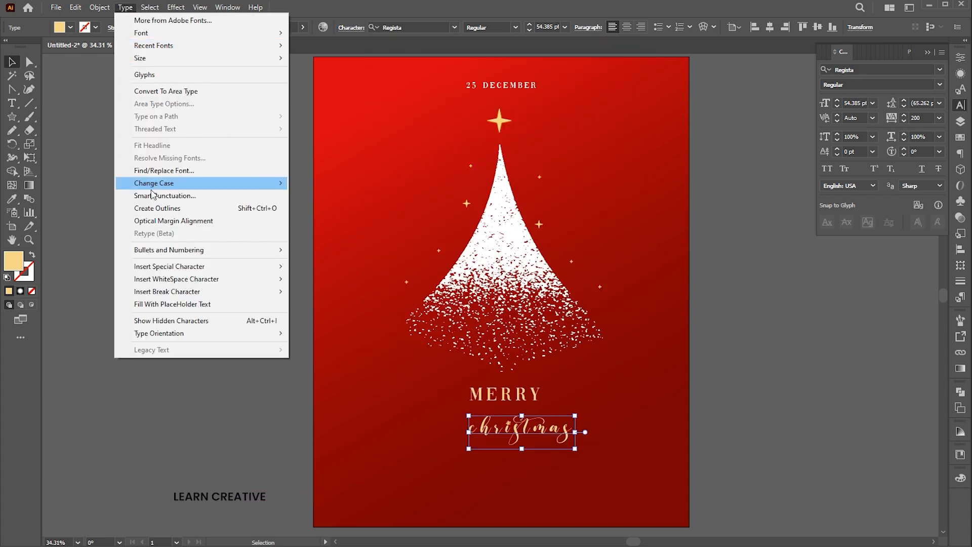
{"action": "mouse_move", "coordinate": [242, 190]}
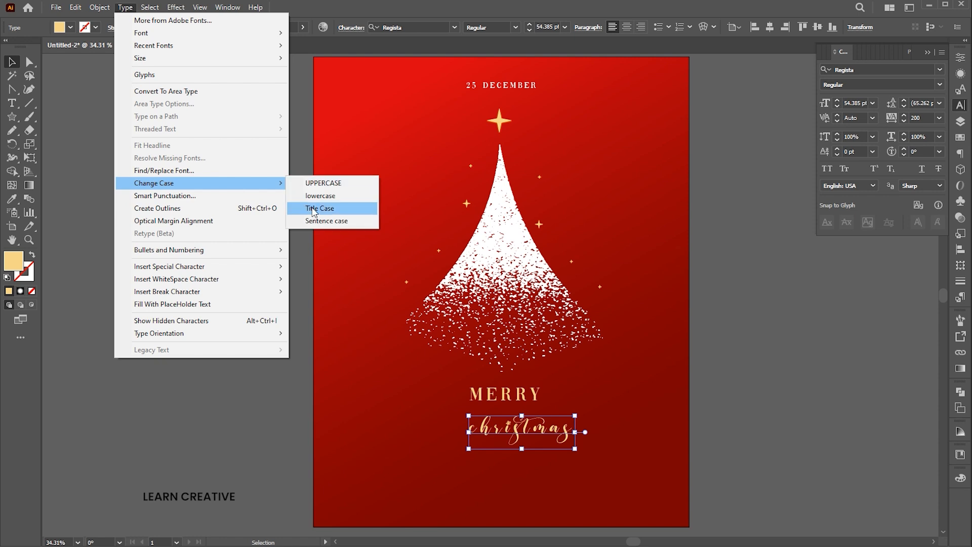
{"action": "left_click", "coordinate": [320, 208]}
- Set the Christmas text's tracking to 0 and its fill colour to white (FFFFFF)
{"action": "left_click_drag", "start_coordinate": [926, 119], "coordinate": [874, 121]}
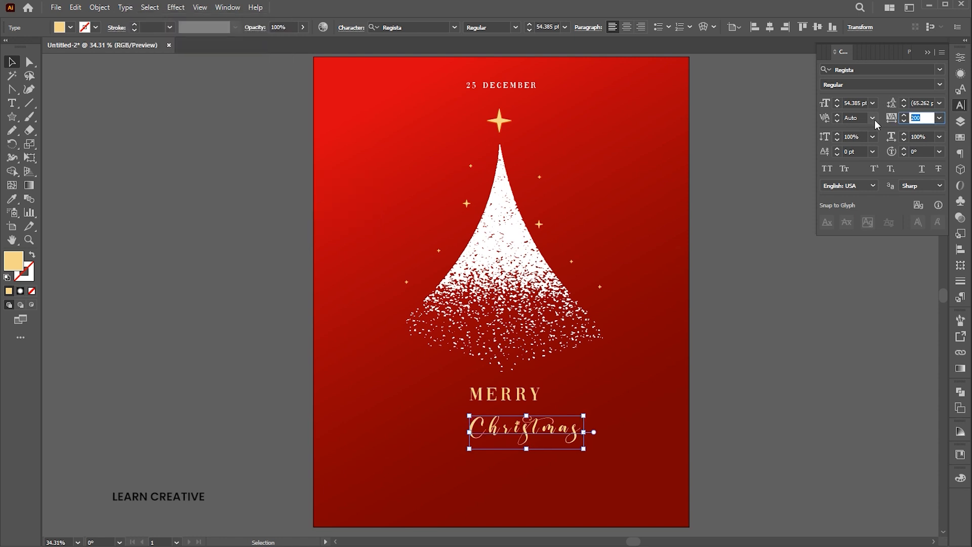
{"action": "type", "text": "0"}
{"action": "key", "text": "Return"}
{"action": "double_click", "coordinate": [13, 261]}
{"action": "left_click", "coordinate": [534, 97]}
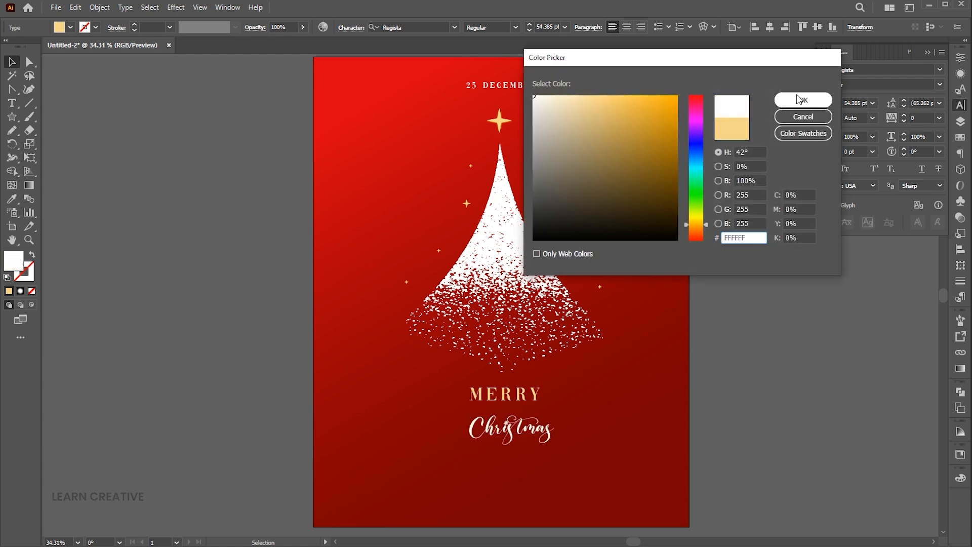
{"action": "left_click", "coordinate": [804, 99]}
- Enlarge the Christmas text to about 93 pt, place it centred just under MERRY and deselect it
{"action": "left_click_drag", "start_coordinate": [554, 415], "coordinate": [543, 433]}
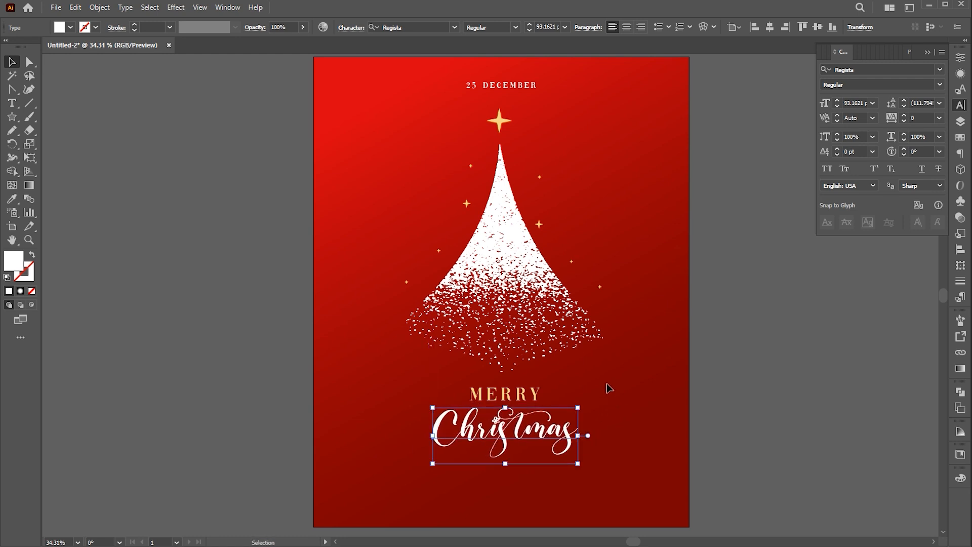
{"action": "left_click_drag", "start_coordinate": [600, 381], "coordinate": [590, 385]}
{"action": "left_click", "coordinate": [694, 405]}
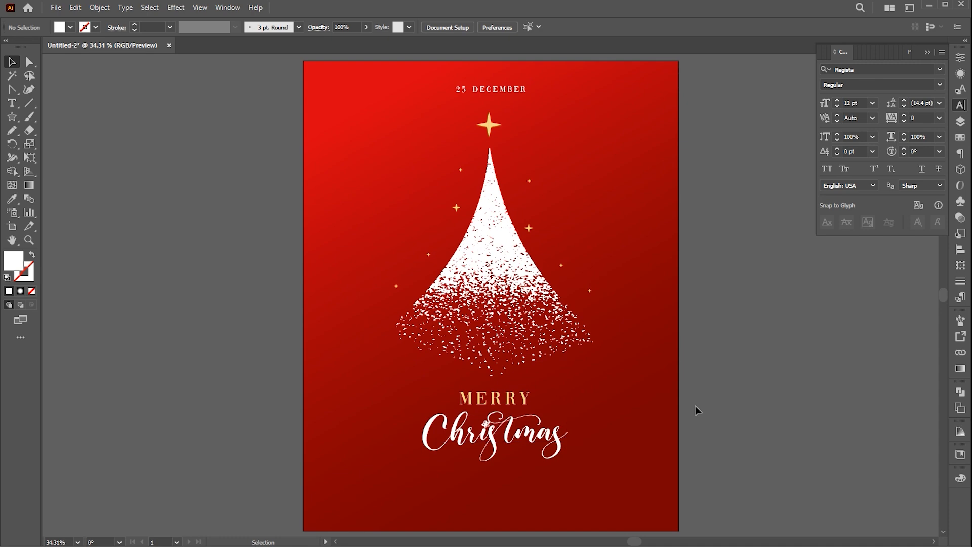
- Create a wide area of placeholder text along the poster's lower edge and set its font to Vogue Regular
{"action": "key", "text": "t"}
{"action": "left_click_drag", "start_coordinate": [319, 475], "coordinate": [669, 525]}
{"action": "left_click", "coordinate": [412, 26]}
{"action": "type", "text": "vog"}
{"action": "left_click", "coordinate": [454, 85]}
- Centre-align the placeholder paragraph and set its fill colour to white
{"action": "left_click", "coordinate": [627, 27]}
{"action": "double_click", "coordinate": [14, 260]}
{"action": "left_click", "coordinate": [527, 79]}
{"action": "key", "text": "Return"}
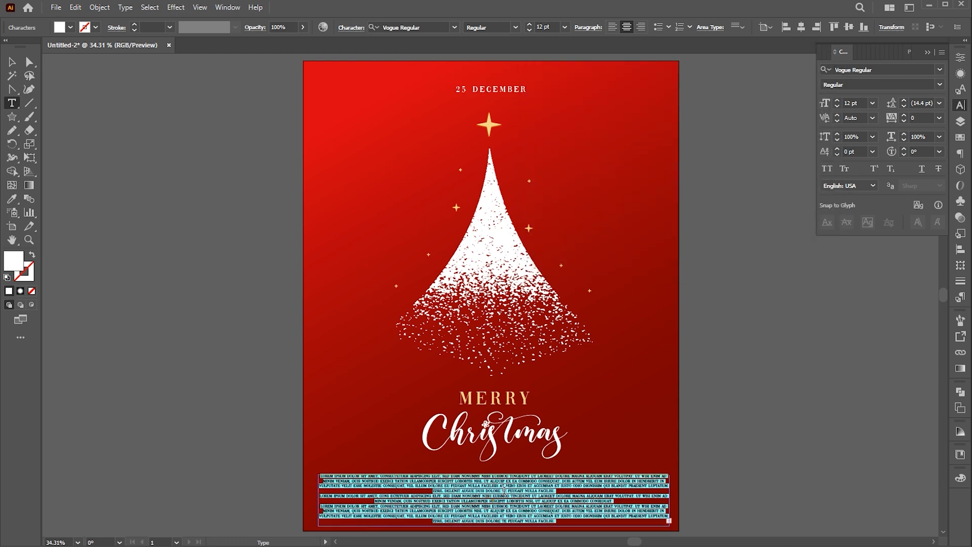
- Delete the surplus lines of placeholder text, keeping only a short paragraph of about four lines
{"action": "left_click_drag", "start_coordinate": [485, 491], "coordinate": [560, 521]}
{"action": "key", "text": "BackSpace"}
{"action": "key", "text": "Escape"}
- Shorten and slightly narrow the paragraph's text frame, increase its leading to 16.4 pt and deselect it
{"action": "left_click_drag", "start_coordinate": [494, 526], "coordinate": [518, 502]}
{"action": "left_click_drag", "start_coordinate": [669, 494], "coordinate": [658, 496]}
{"action": "key", "text": "alt+Down"}
{"action": "left_click", "coordinate": [734, 393]}
{"action": "key", "text": "ctrl+0"}
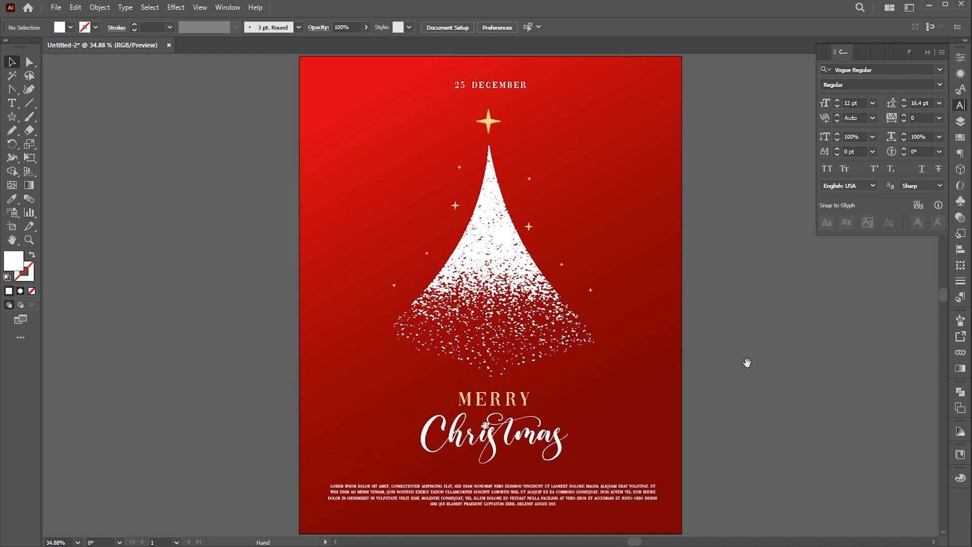